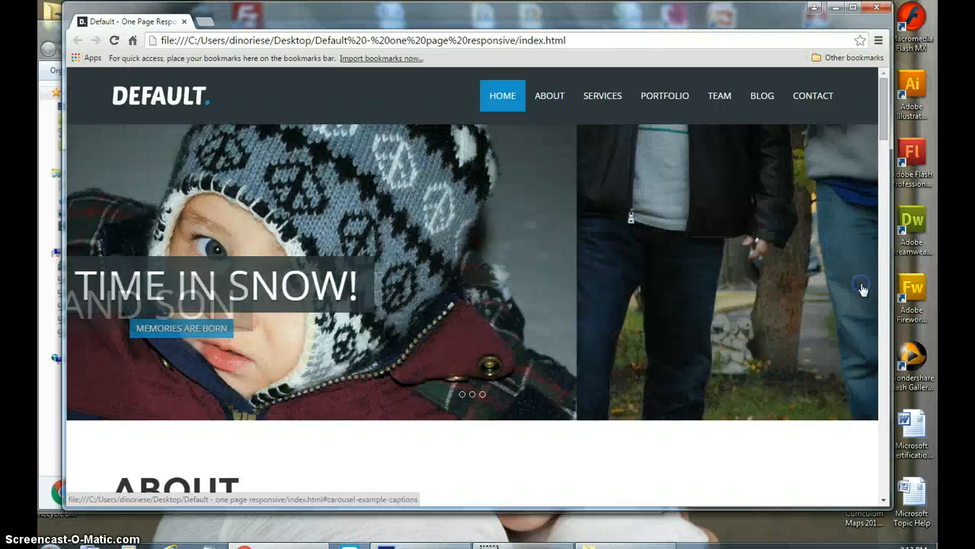
Step: Review the captions on the home page's carousel slides and maximize the browser window
left_click(521, 282)
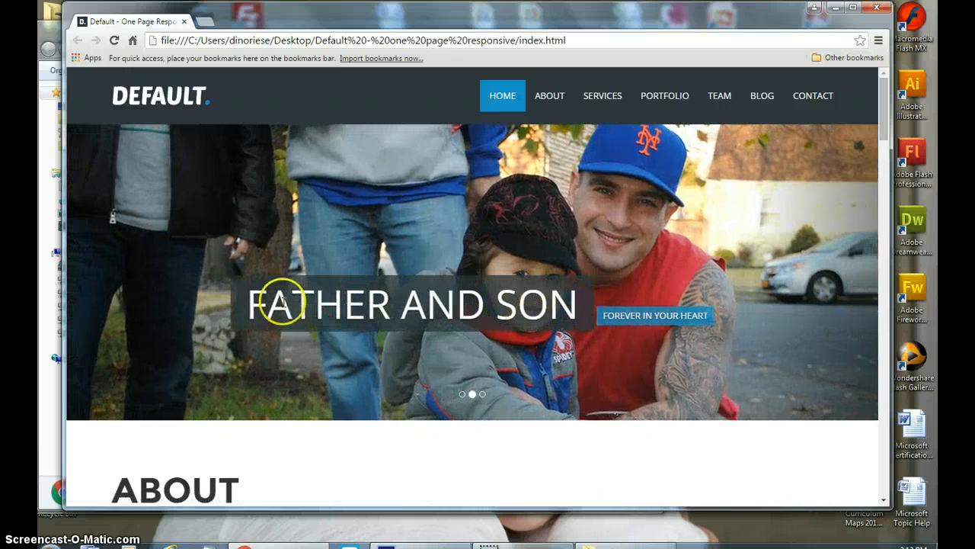
left_click_drag(250, 302, 616, 321)
left_click_drag(692, 314, 602, 314)
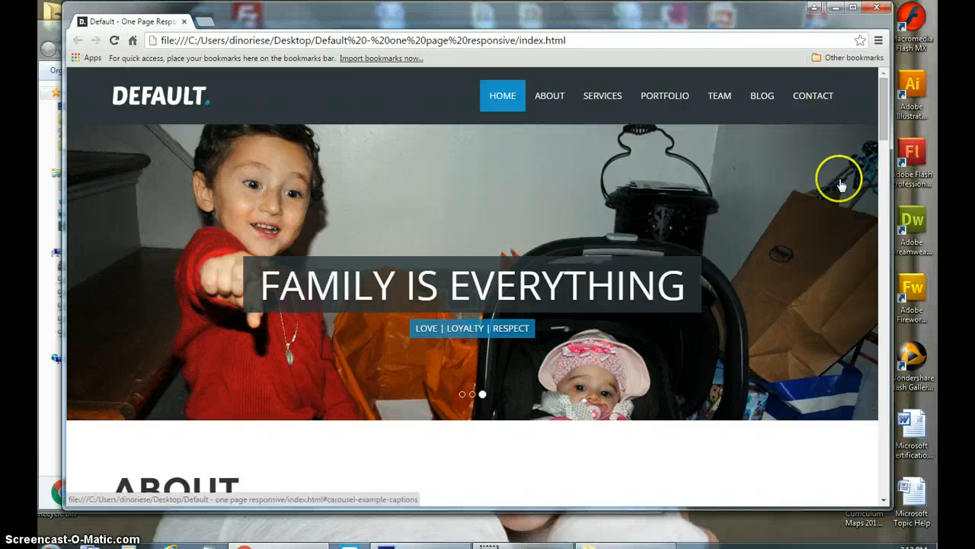
left_click(853, 9)
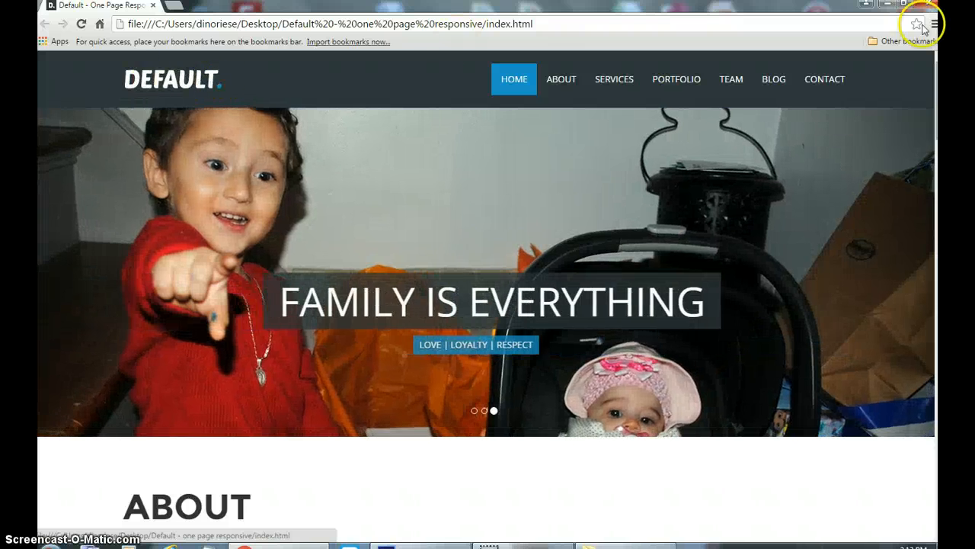
Step: Minimize the browser, close the website's folder window and switch to Photoshop
left_click(887, 8)
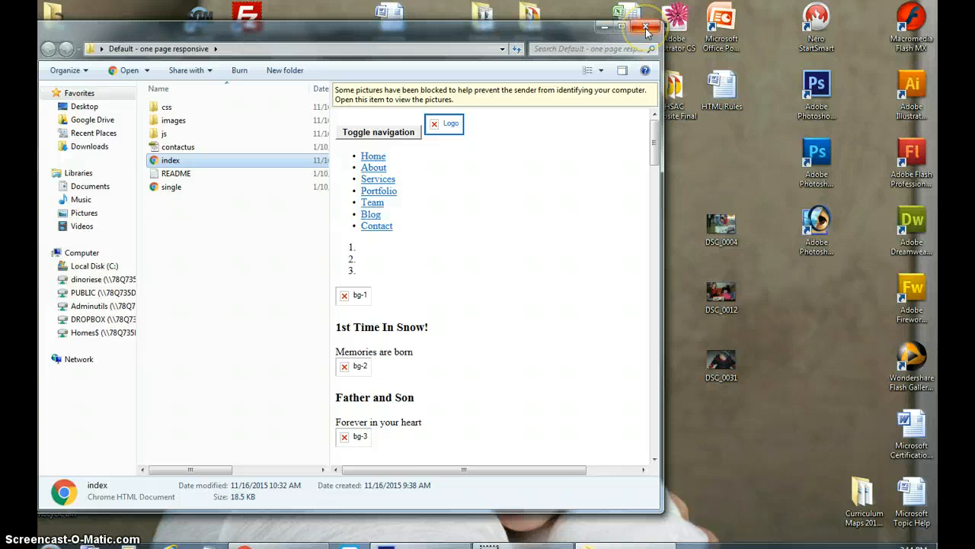
left_click(647, 31)
left_click(432, 544)
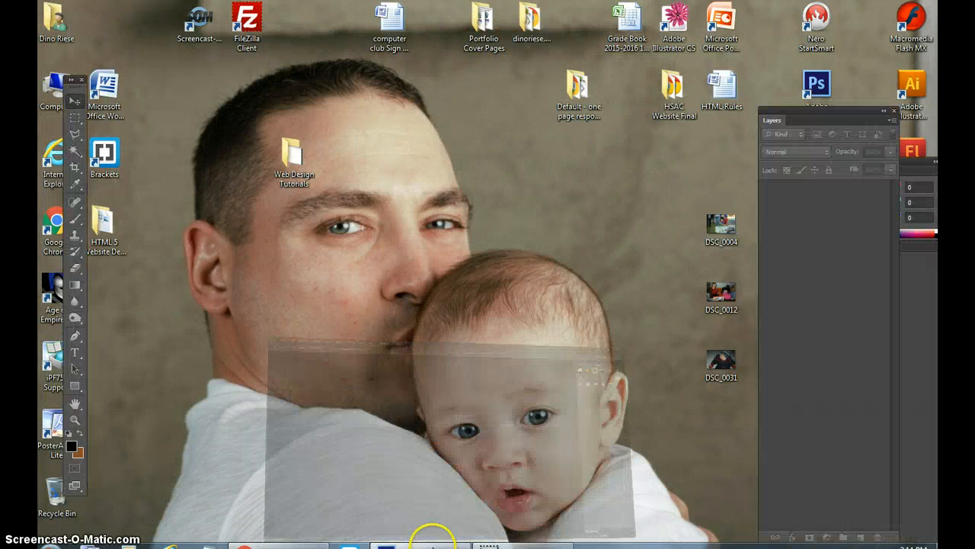
left_click(68, 6)
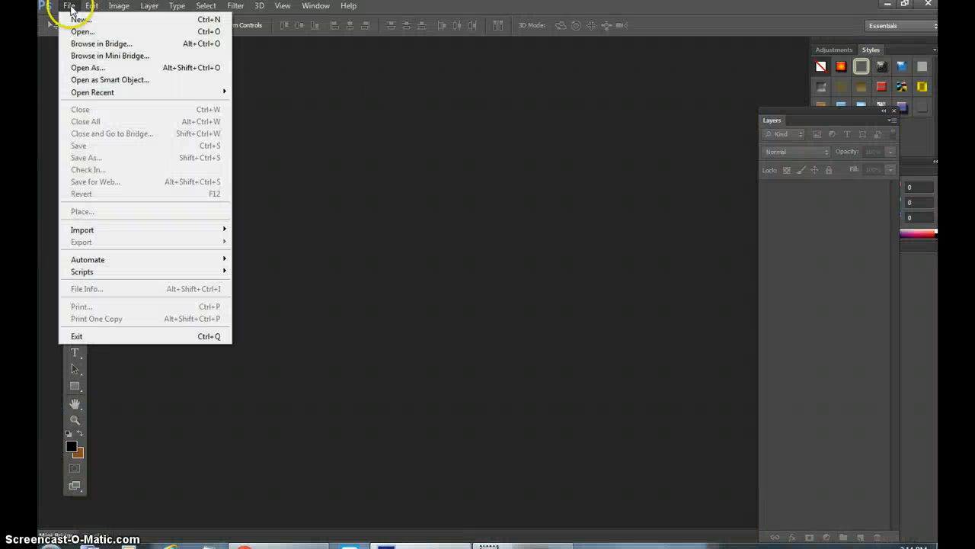
left_click(78, 29)
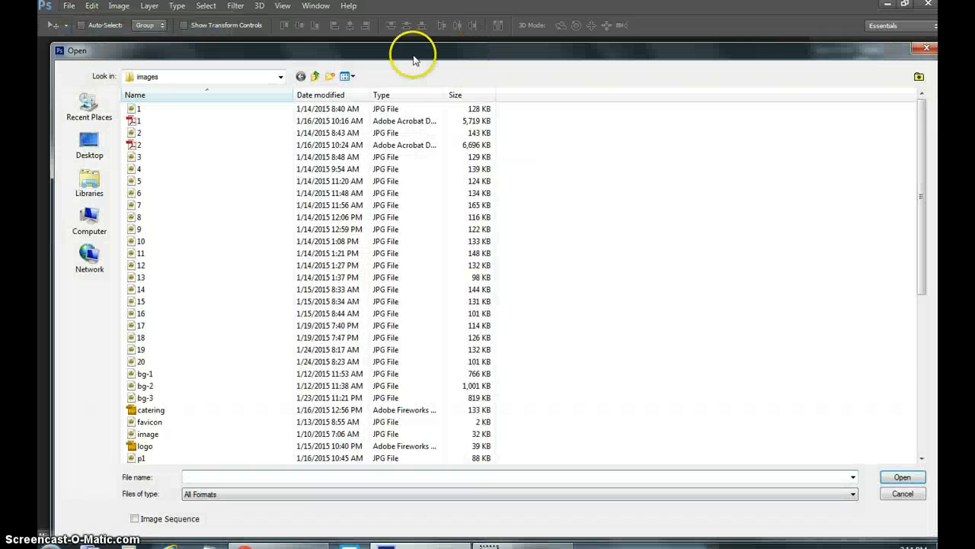
left_click(149, 421)
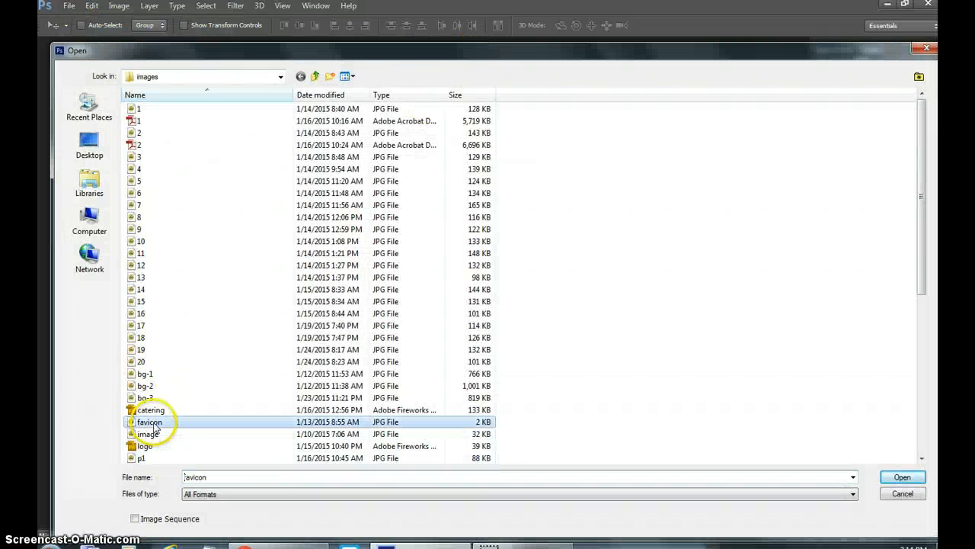
left_click(901, 477)
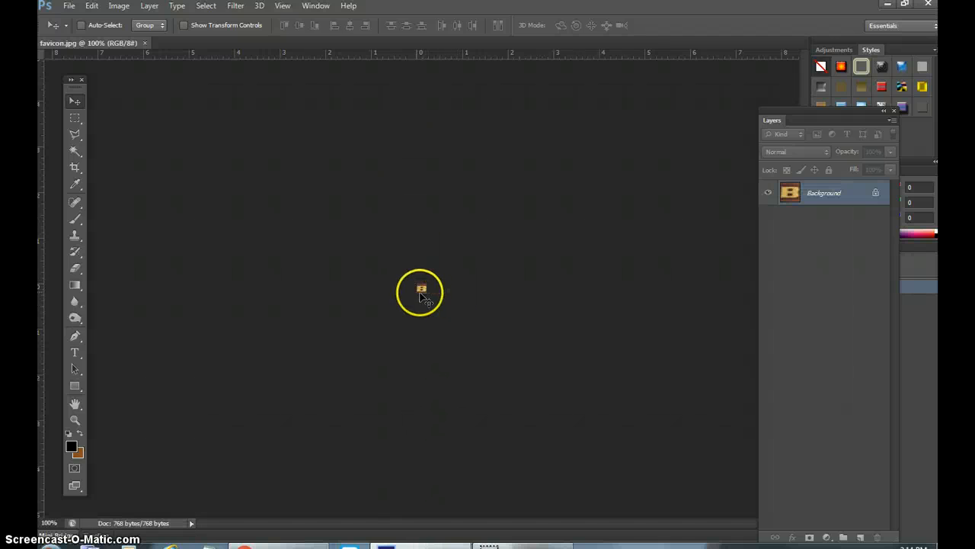
left_click(145, 44)
Step: Open the logo file from the images folder inside "Default - one page responsive" on the Desktop
left_click(70, 6)
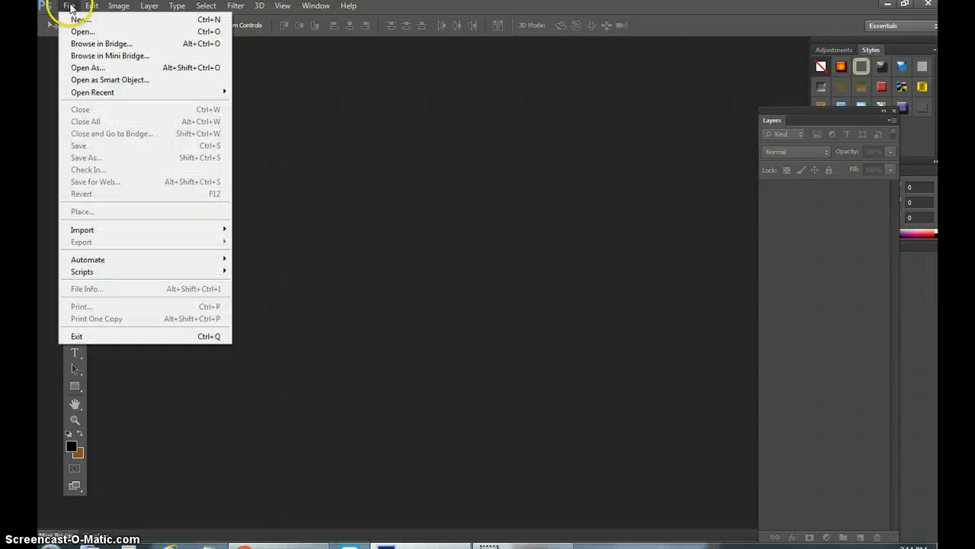
left_click(79, 29)
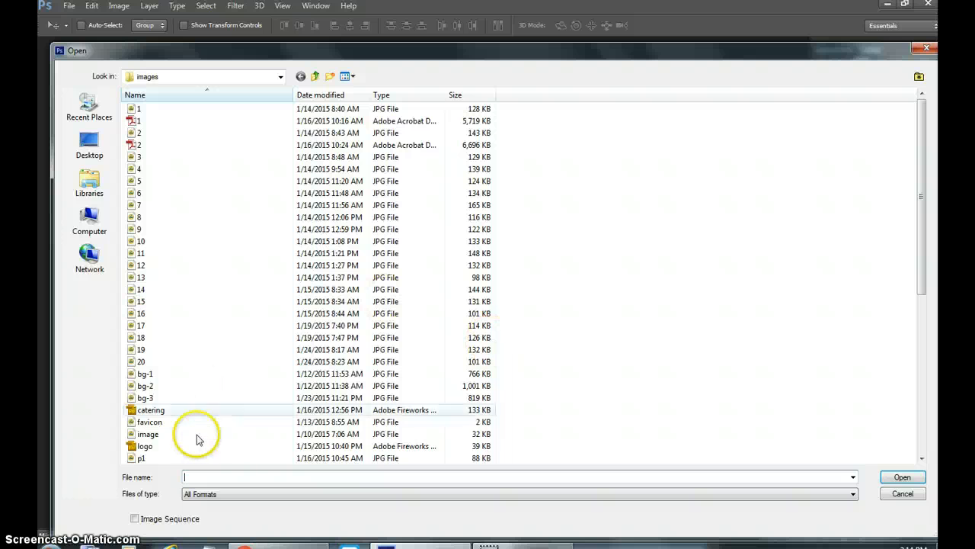
left_click(90, 145)
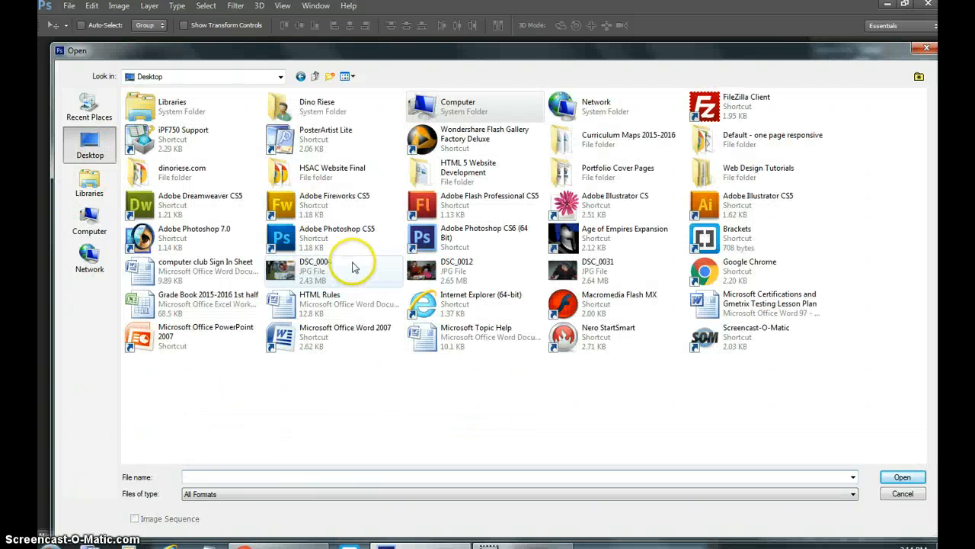
double_click(721, 143)
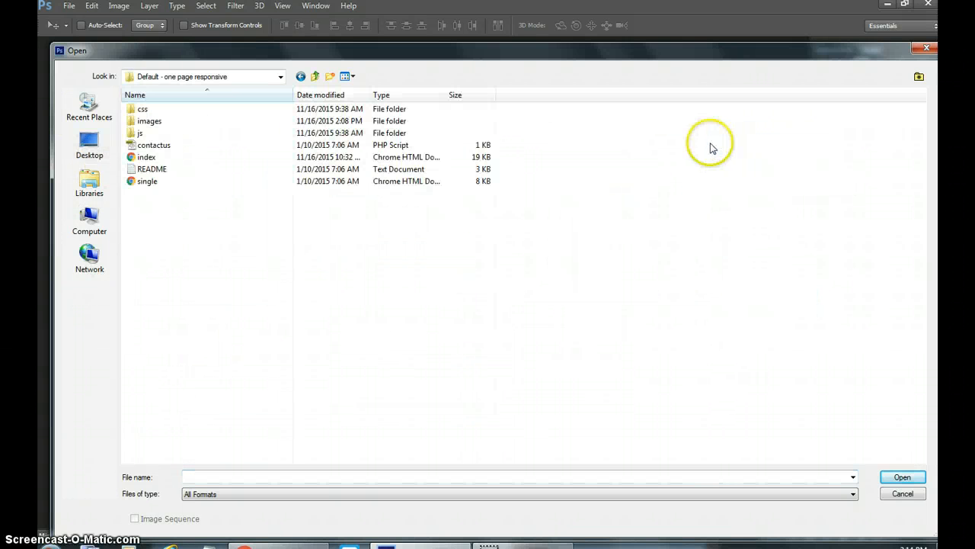
double_click(140, 116)
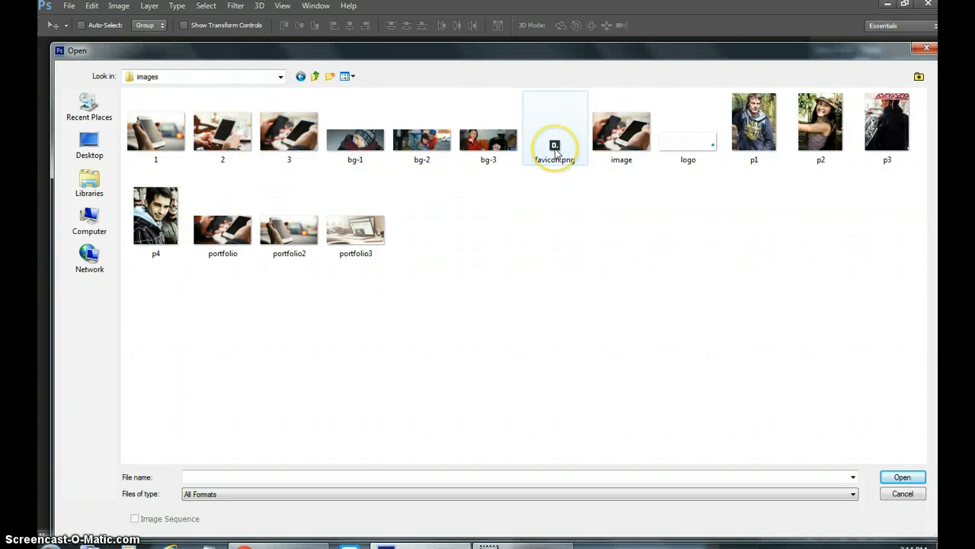
left_click(691, 148)
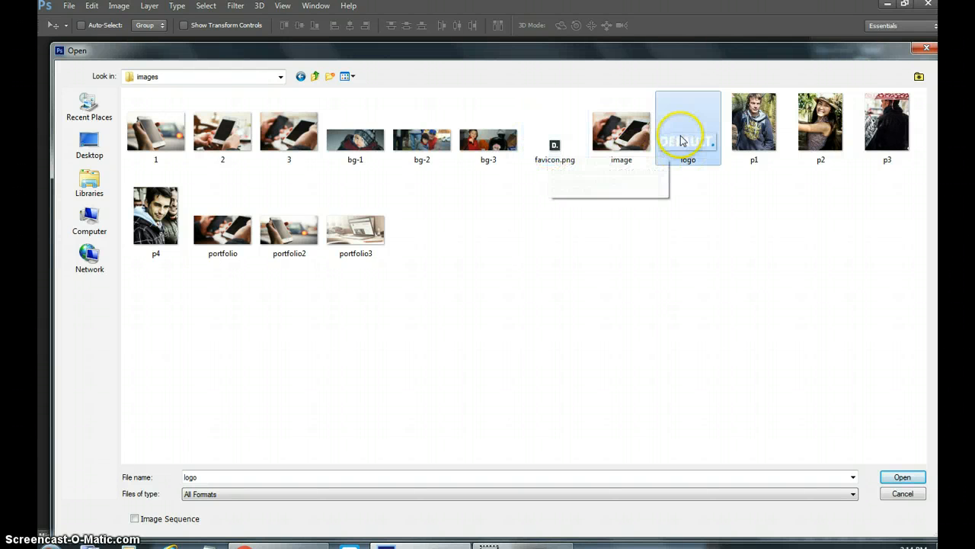
left_click(903, 477)
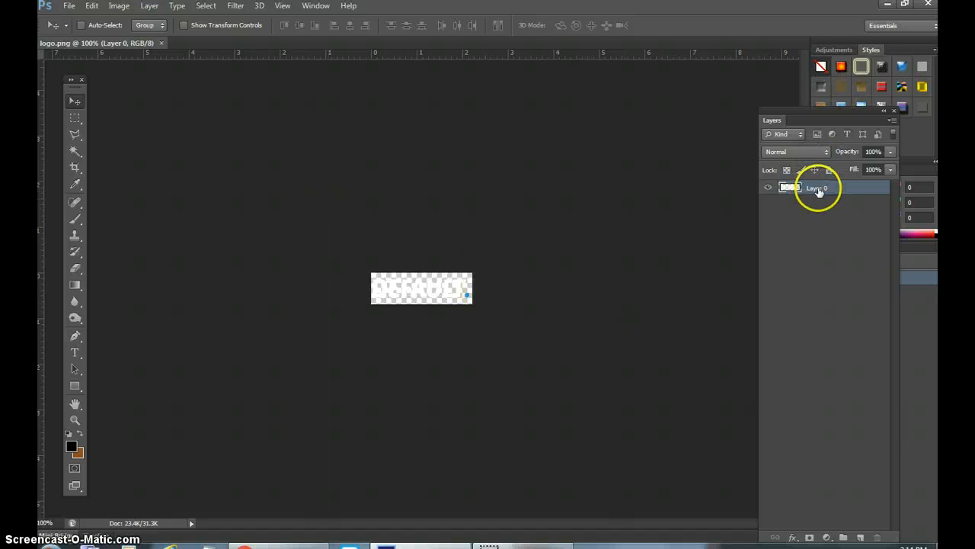
Step: Add a new blank layer above Layer 0 and hide Layer 0 with the original logo
left_click_drag(810, 107, 781, 52)
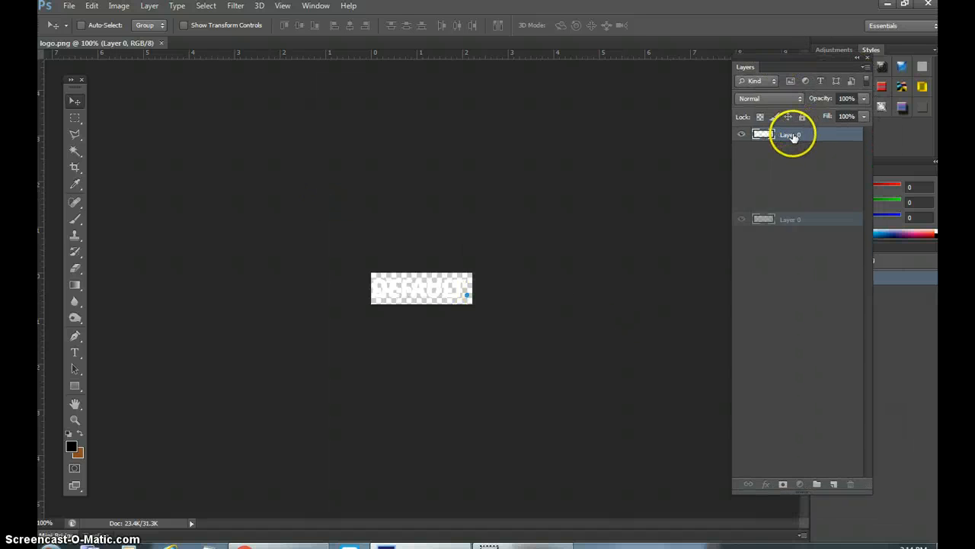
left_click_drag(784, 135, 835, 487)
left_click(835, 486)
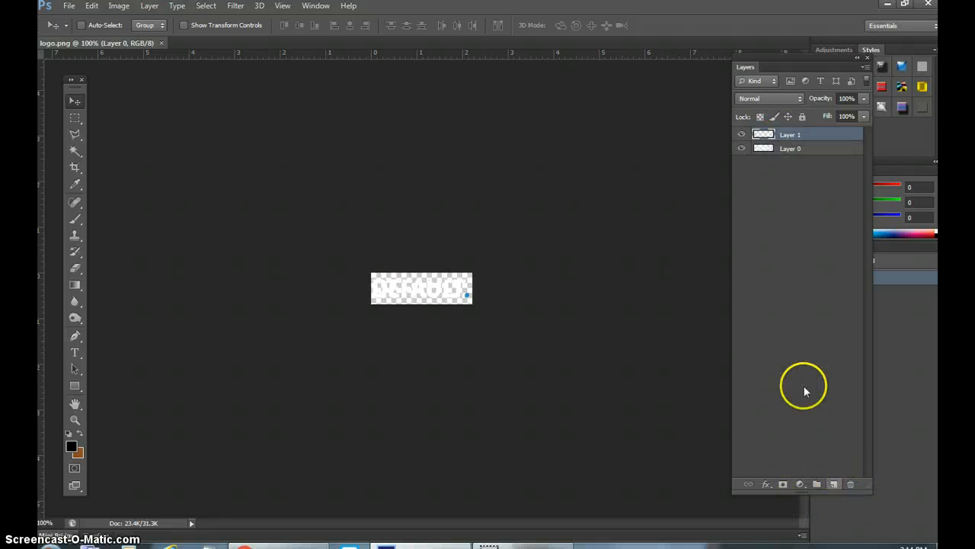
left_click(741, 148)
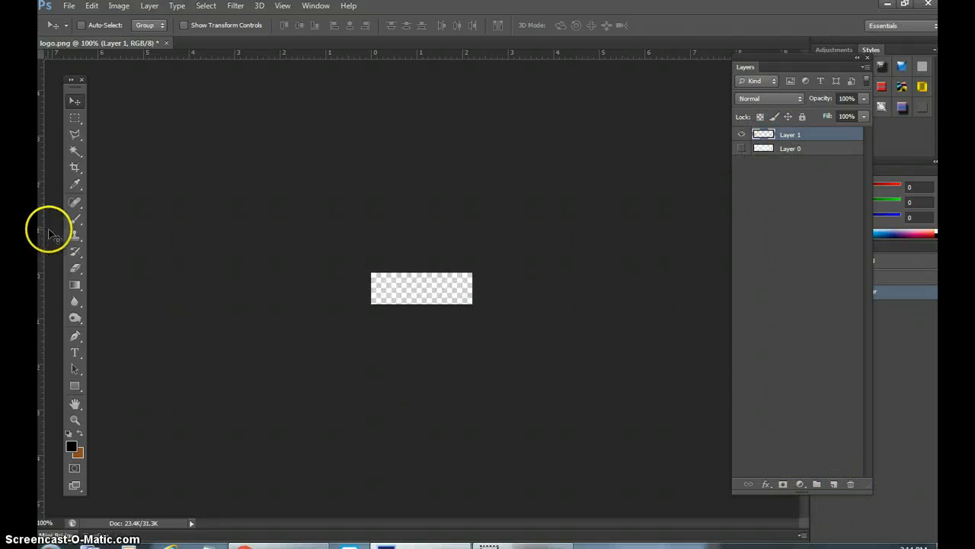
Step: Add the site owner's full name as text on the logo canvas and move it toward the canvas's lower right
left_click(75, 354)
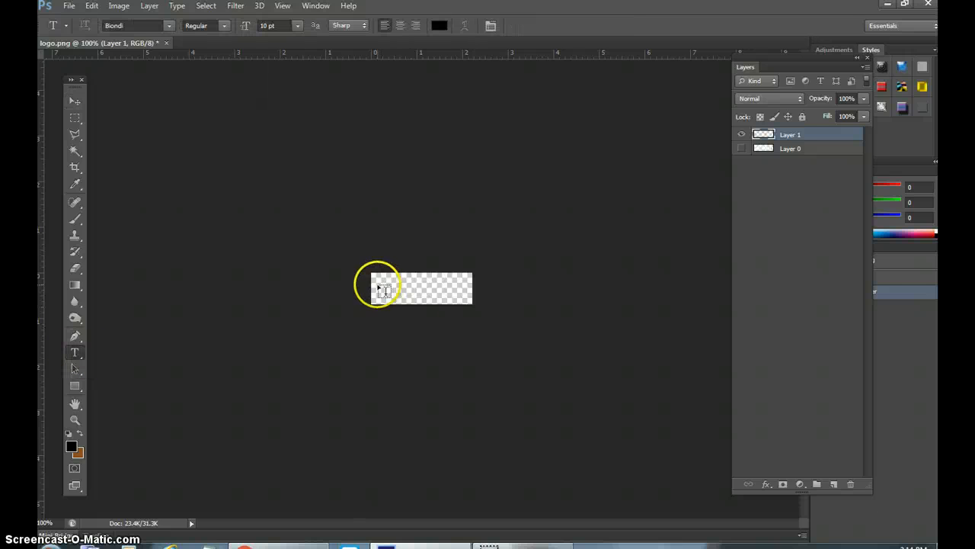
left_click(381, 288)
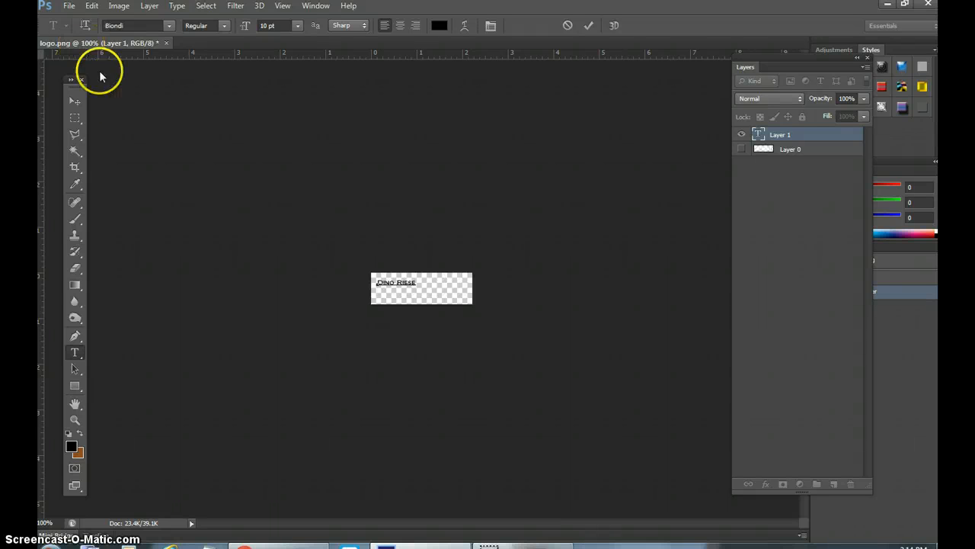
left_click(75, 101)
left_click_drag(412, 287, 454, 302)
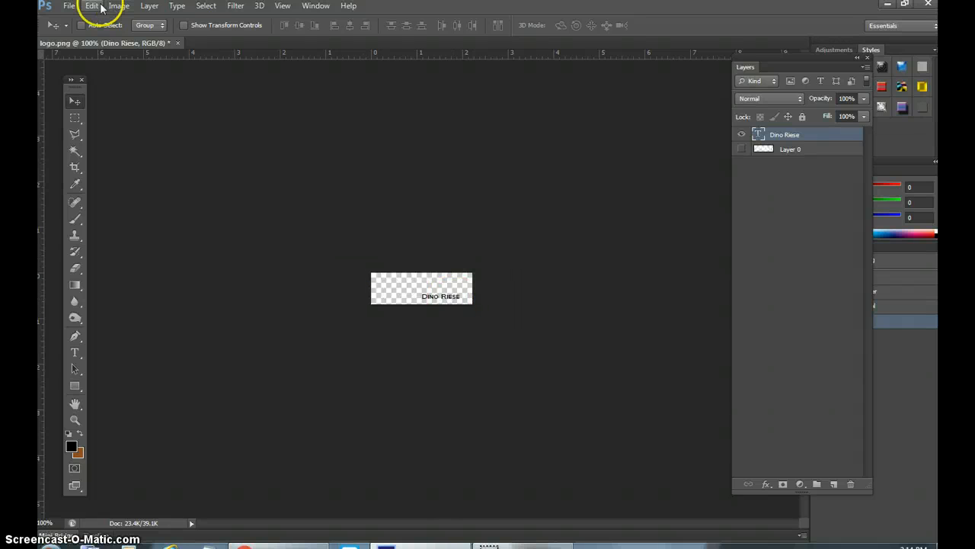
Step: Change the font of the name text to Magneto
left_click(76, 350)
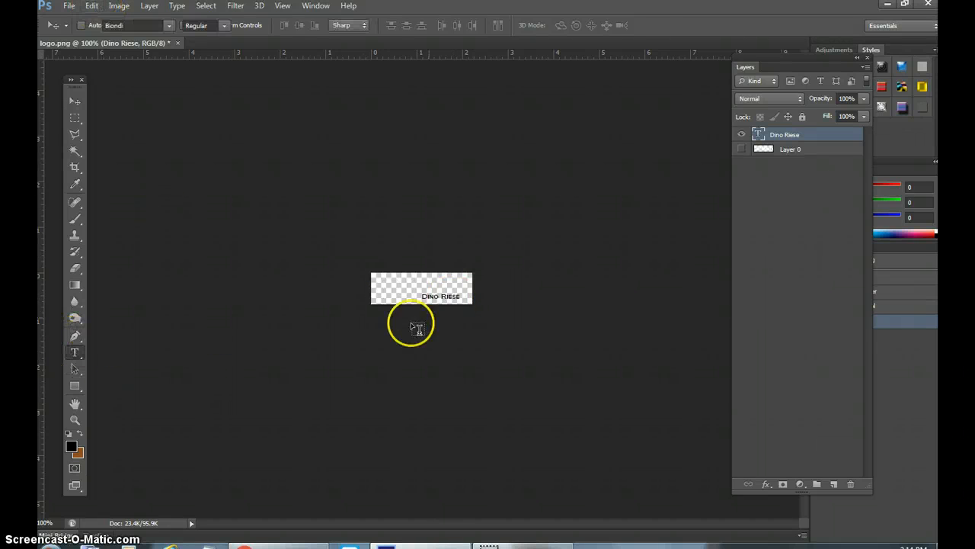
left_click_drag(446, 295, 418, 302)
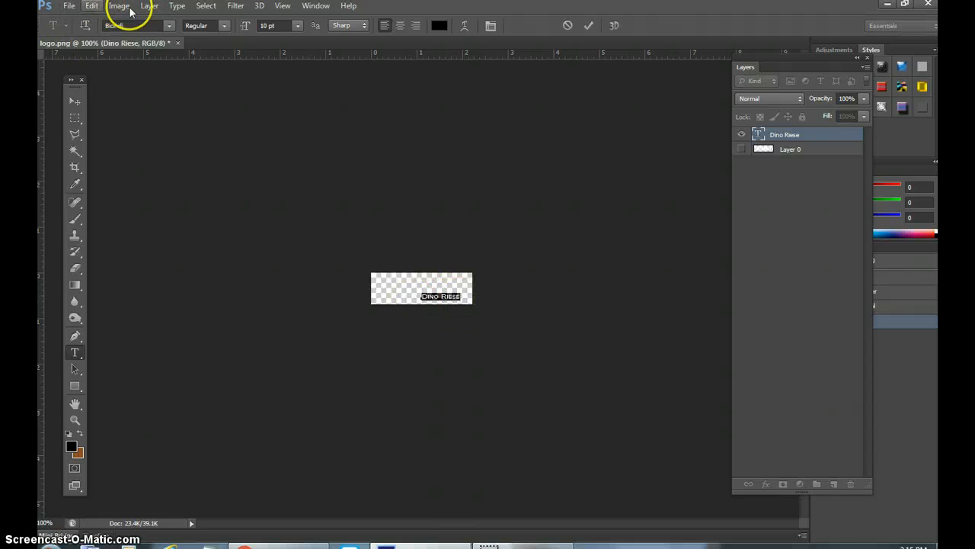
left_click(169, 26)
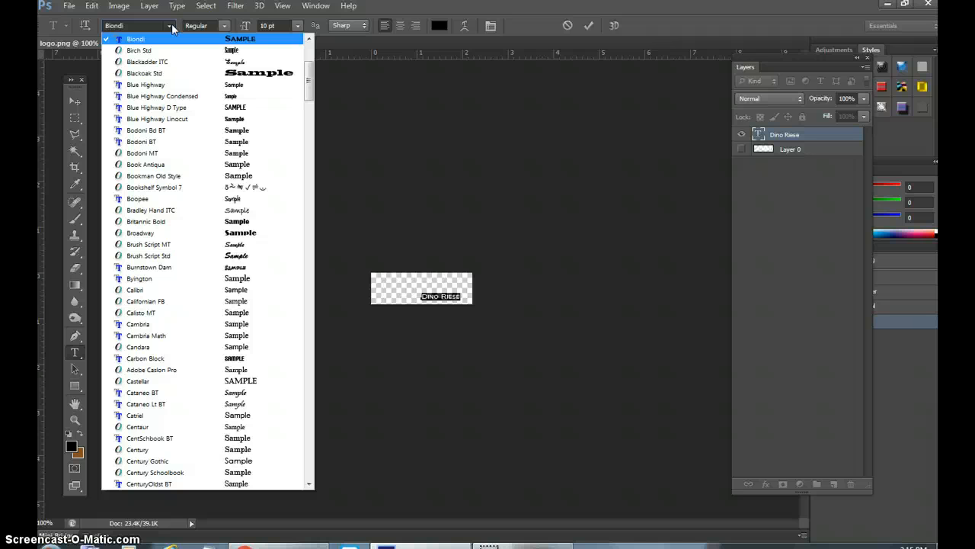
left_click_drag(311, 79, 304, 187)
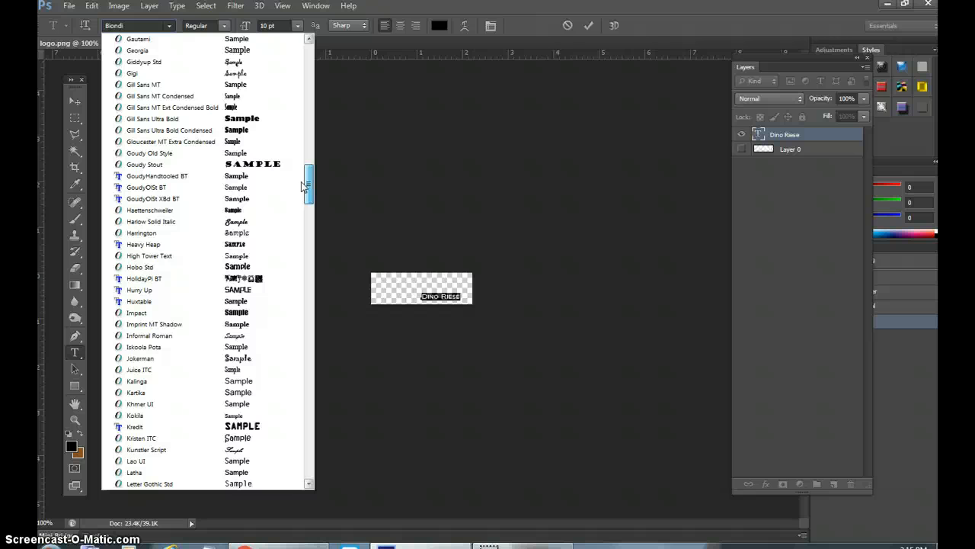
left_click_drag(303, 187, 311, 221)
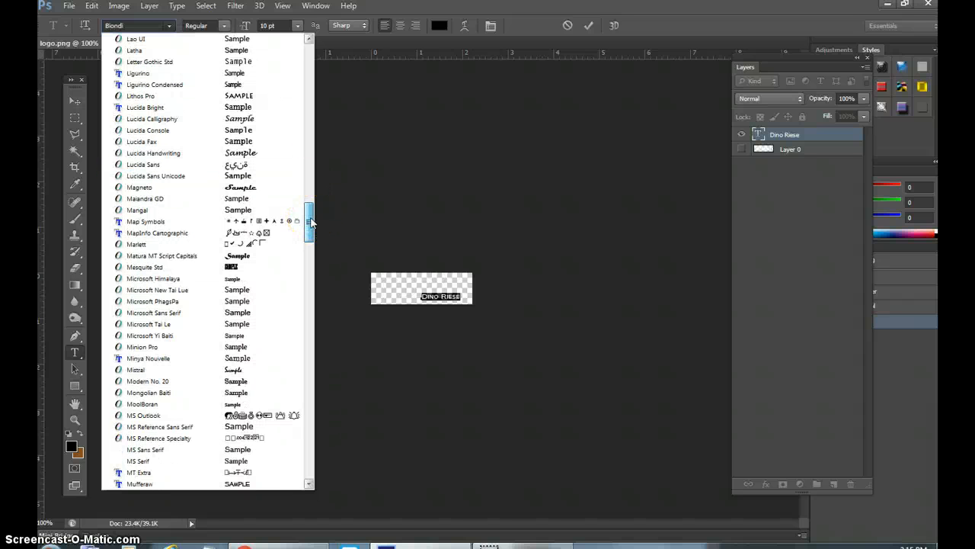
left_click(248, 187)
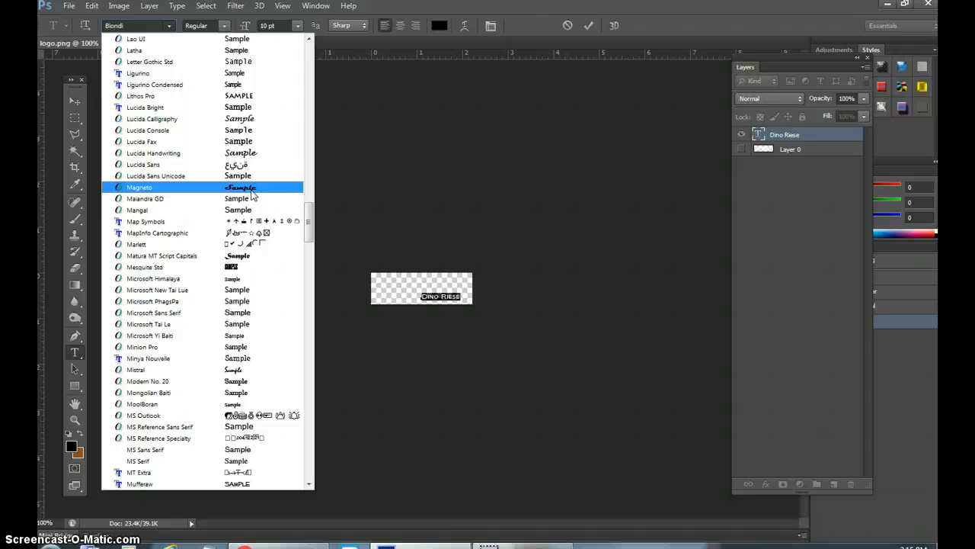
left_click(252, 190)
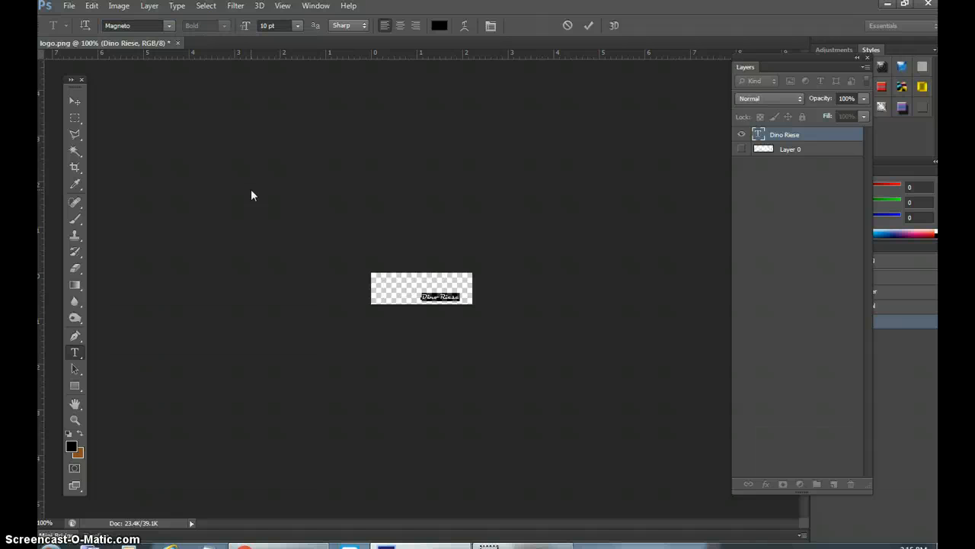
Step: Move the name text to the canvas's left side and scale it to about 267% width and 314% height, spanning the canvas
left_click(74, 101)
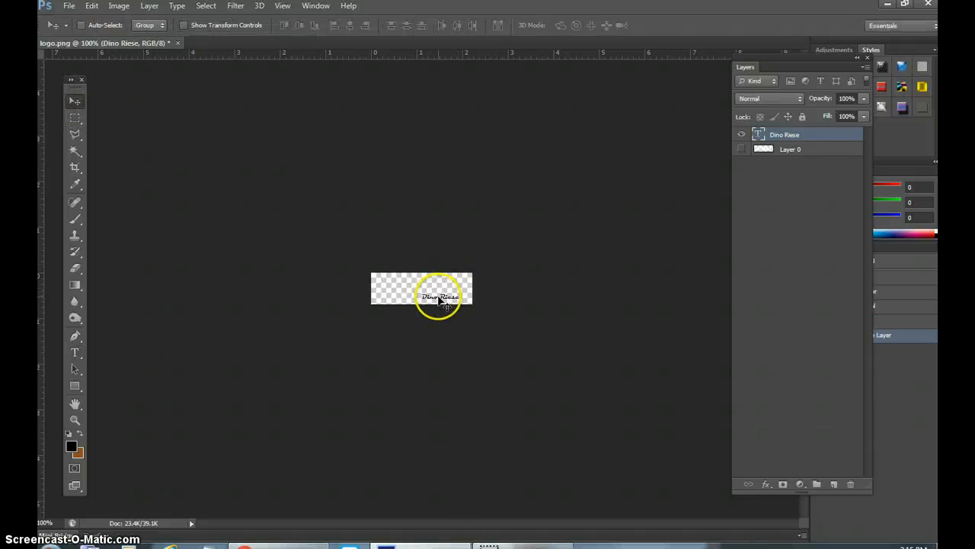
left_click_drag(439, 300, 390, 286)
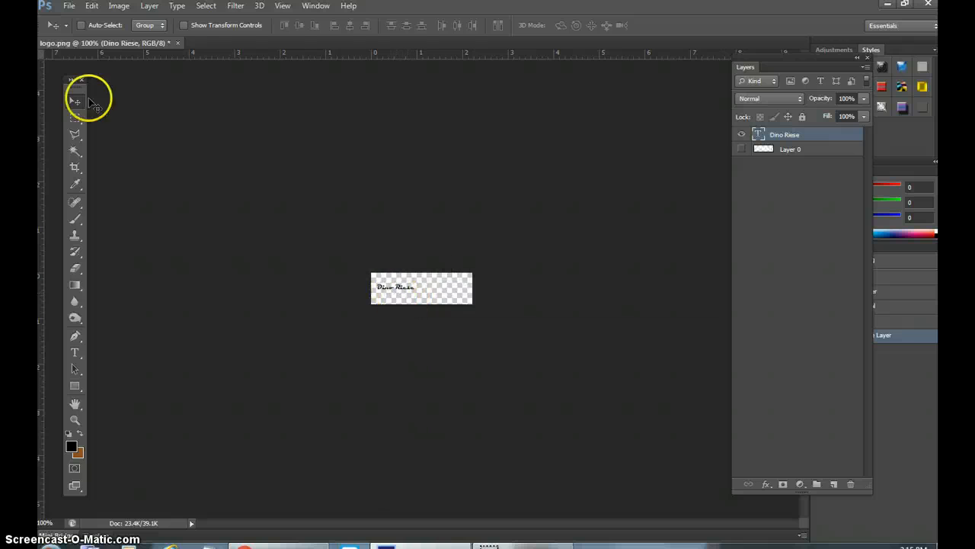
left_click(91, 6)
left_click(126, 240)
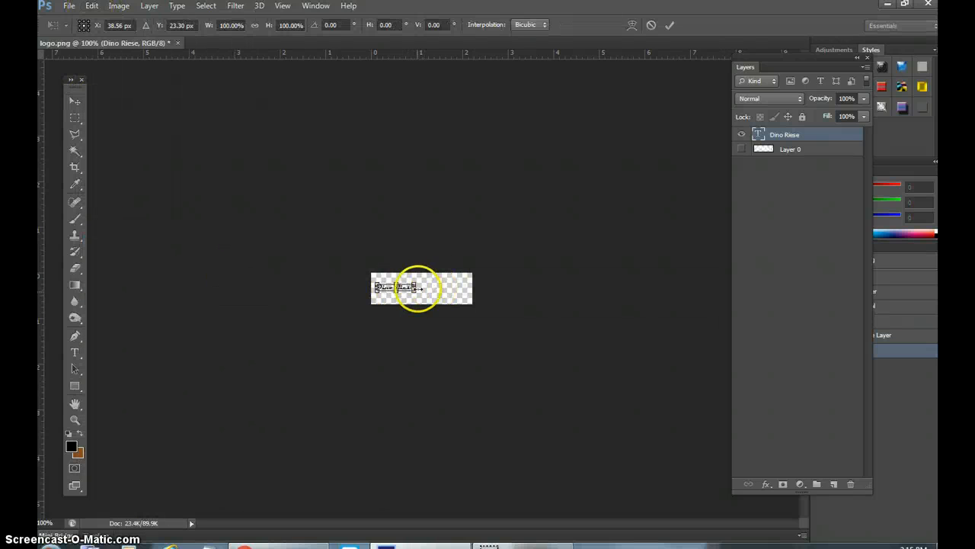
left_click_drag(417, 288, 471, 302)
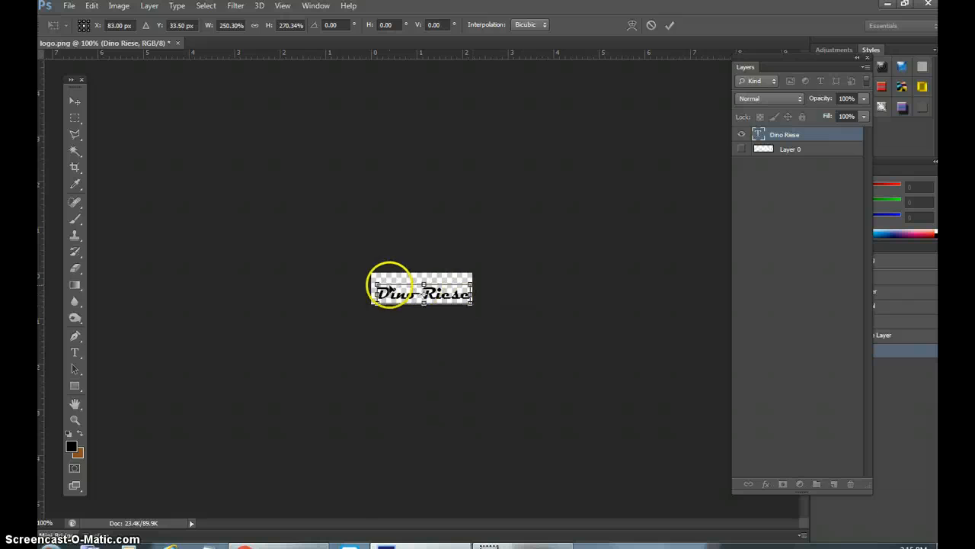
left_click_drag(381, 286, 371, 281)
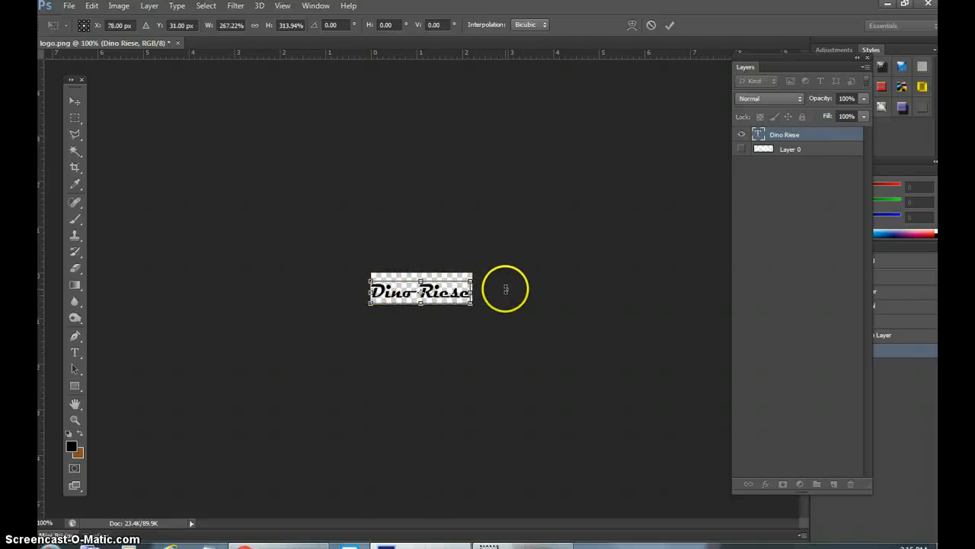
Step: Move the name text up to Y 23 px, apply the transformation, and nudge the text slightly to the right
key("Up")
key("Up")
key("Up")
key("Up")
key("Up")
key("Up")
key("Up")
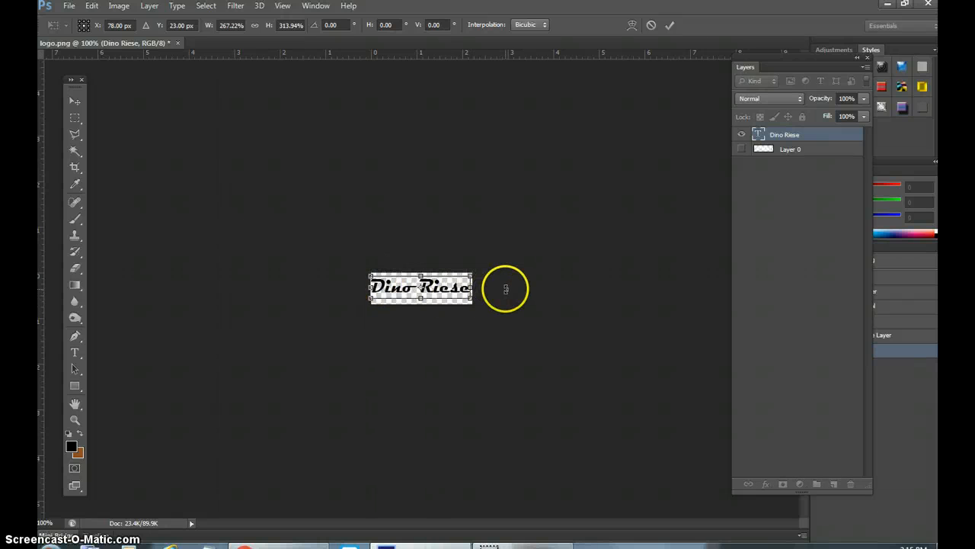
left_click(74, 100)
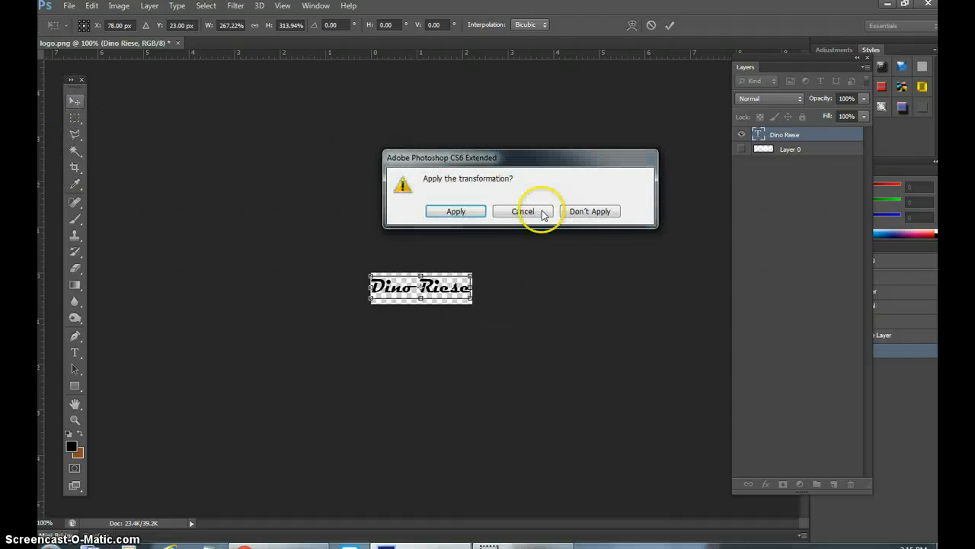
left_click(458, 213)
key("Right")
key("Right")
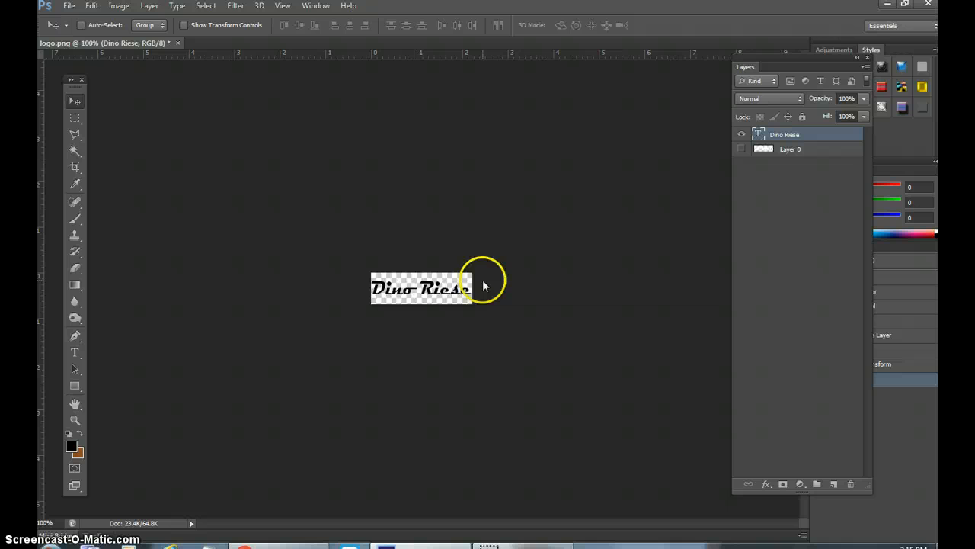
Step: Compare the original logo on Layer 0 with the website header in Chrome, and return to the name text with Layer 0 hidden
left_click(741, 137)
left_click(737, 148)
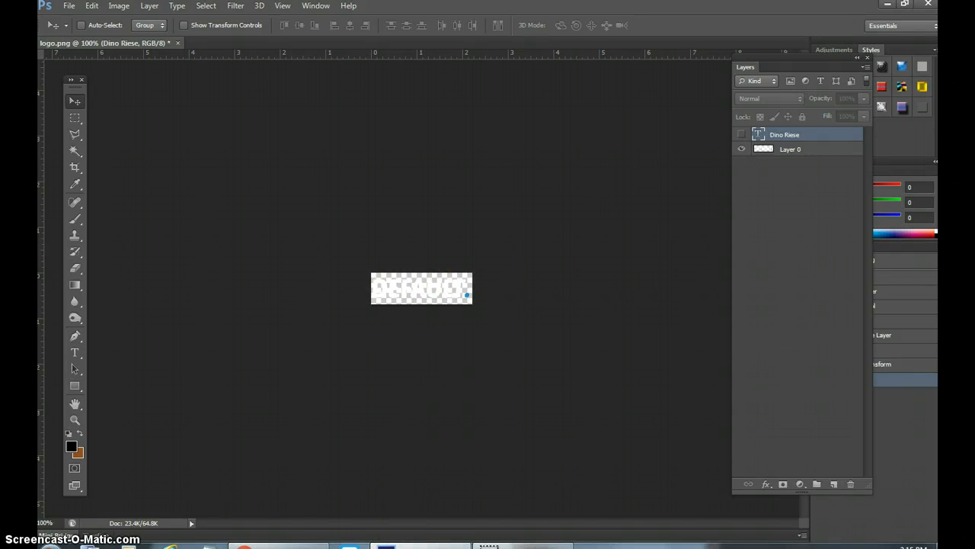
left_click(314, 544)
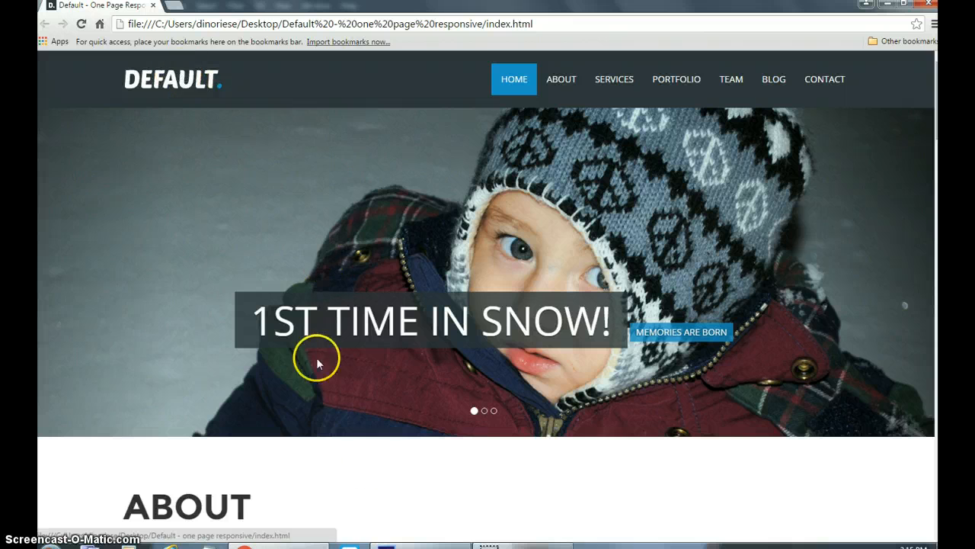
left_click(888, 5)
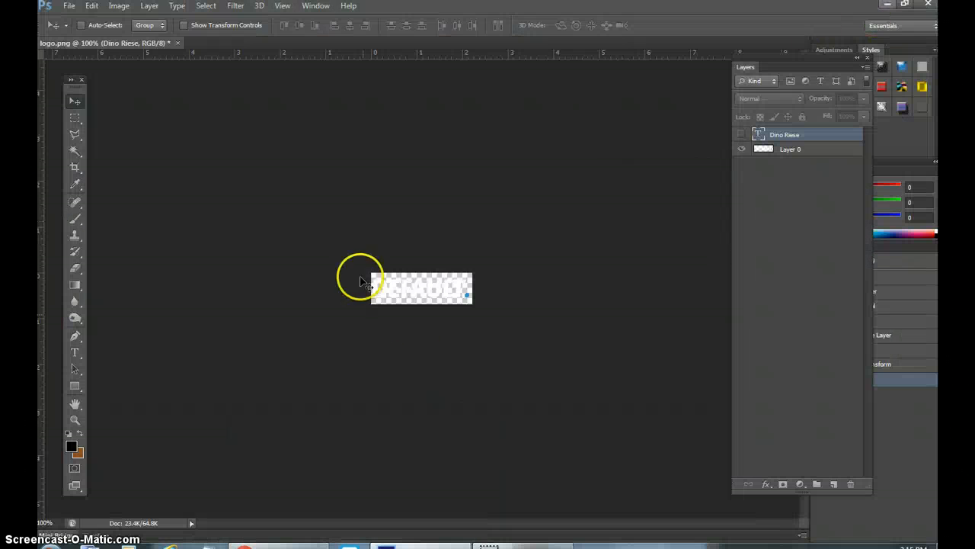
left_click(739, 149)
left_click(742, 135)
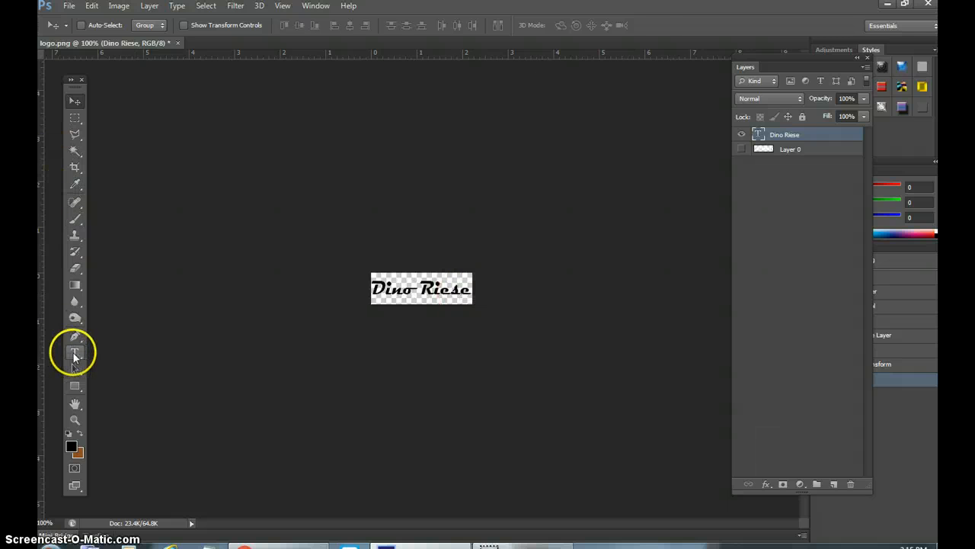
Step: Change the color of the entire name text to white (ffffff)
left_click(74, 352)
left_click(468, 289)
key("ctrl+a")
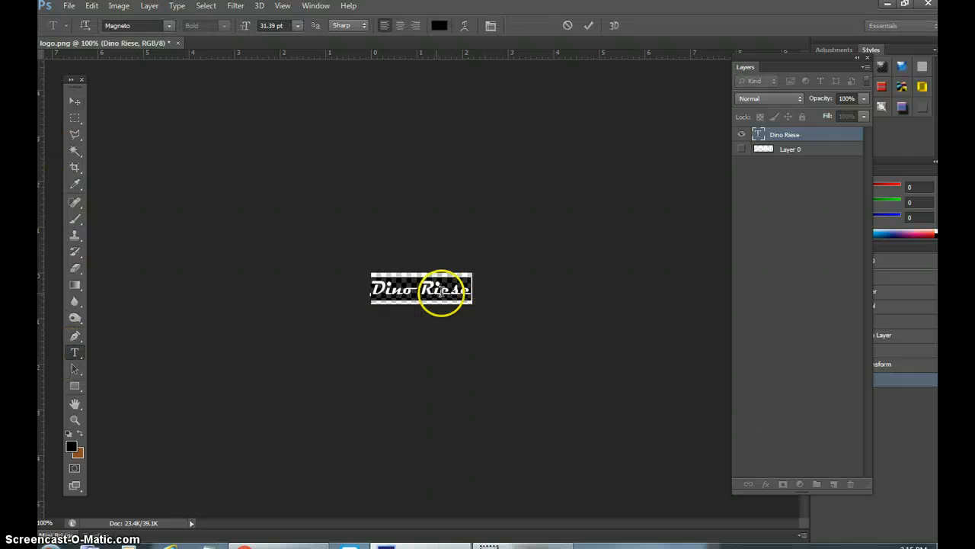
left_click(72, 446)
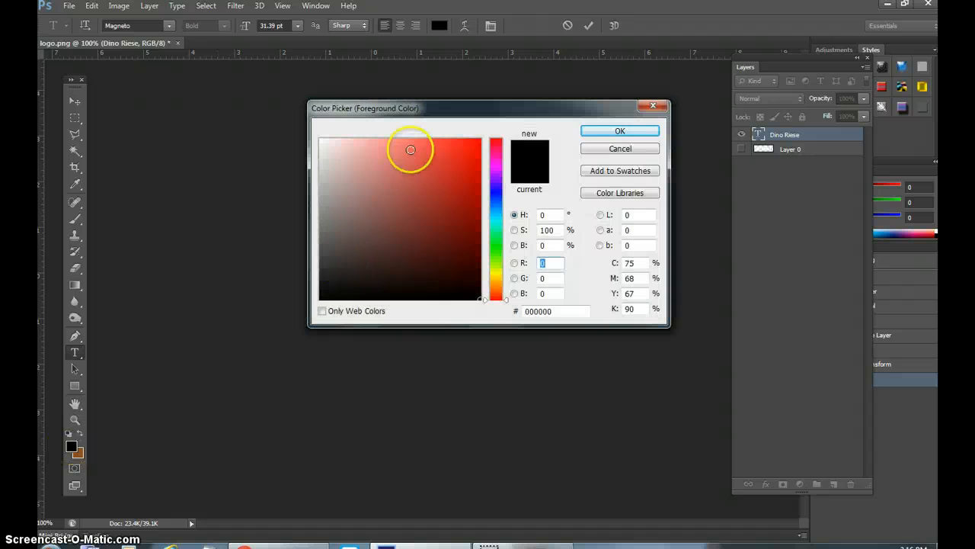
left_click_drag(356, 165, 314, 126)
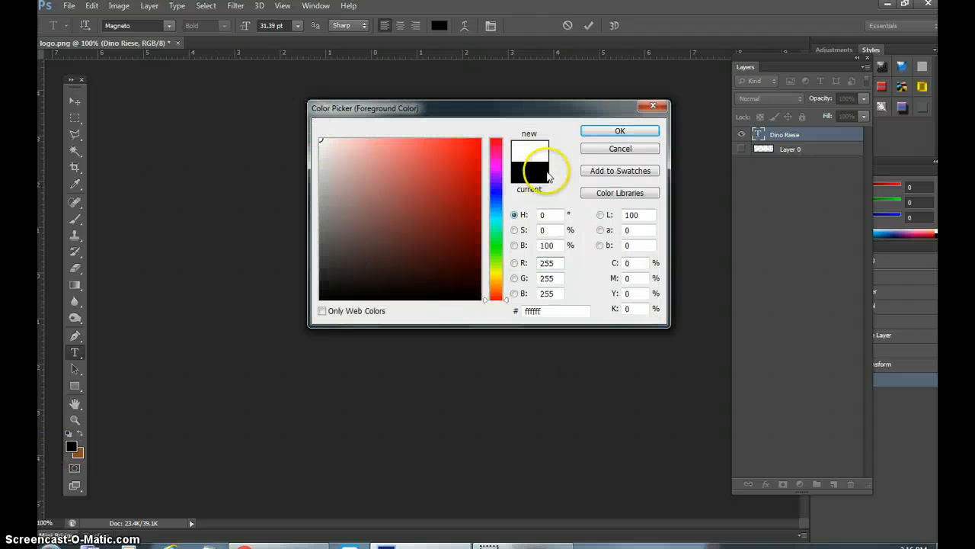
left_click(615, 133)
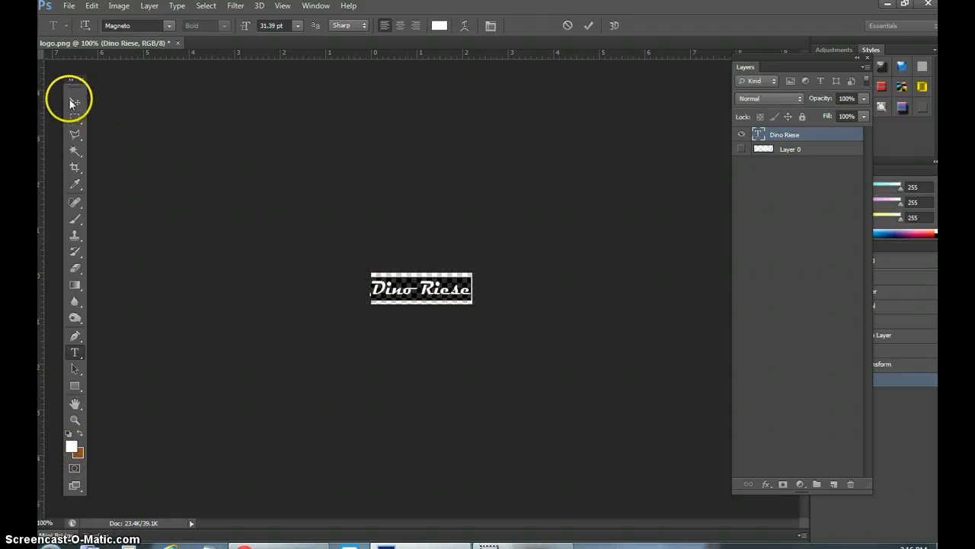
left_click(73, 100)
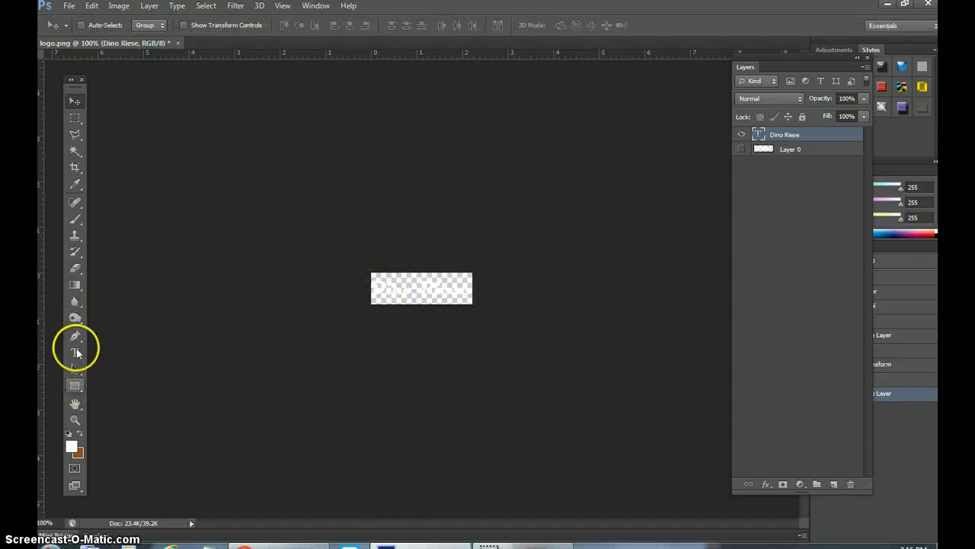
Step: Recolor only the first letter of the first name to blue 4d62ff
left_click(74, 352)
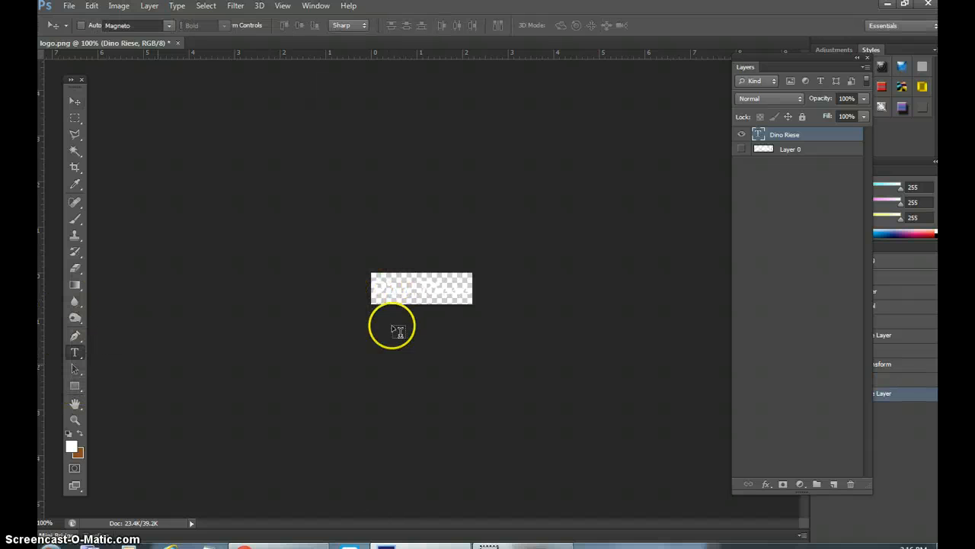
left_click(448, 295)
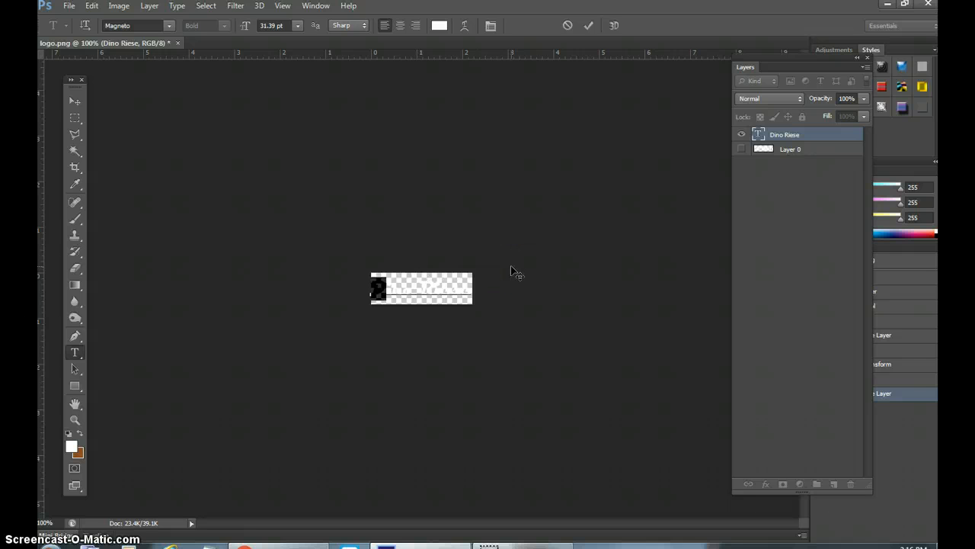
left_click(392, 213)
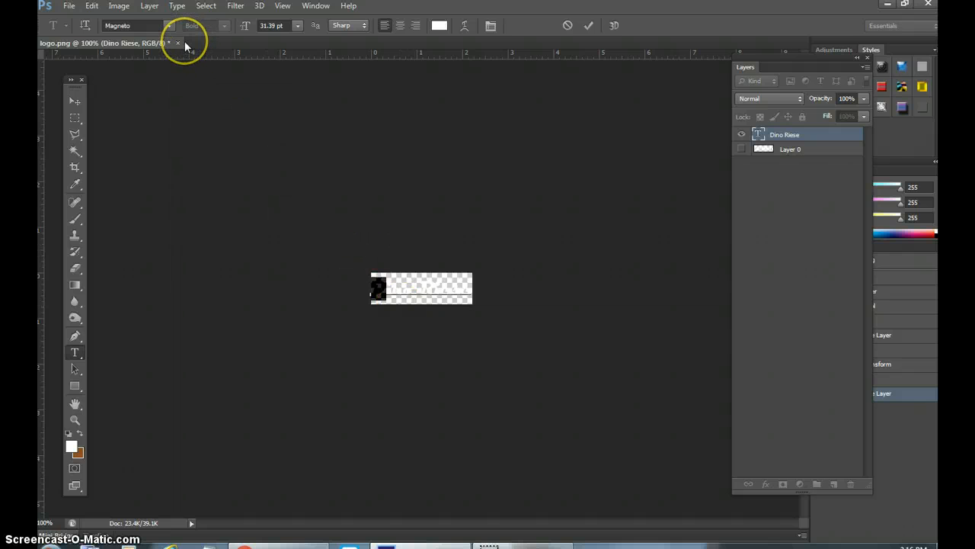
left_click(385, 290)
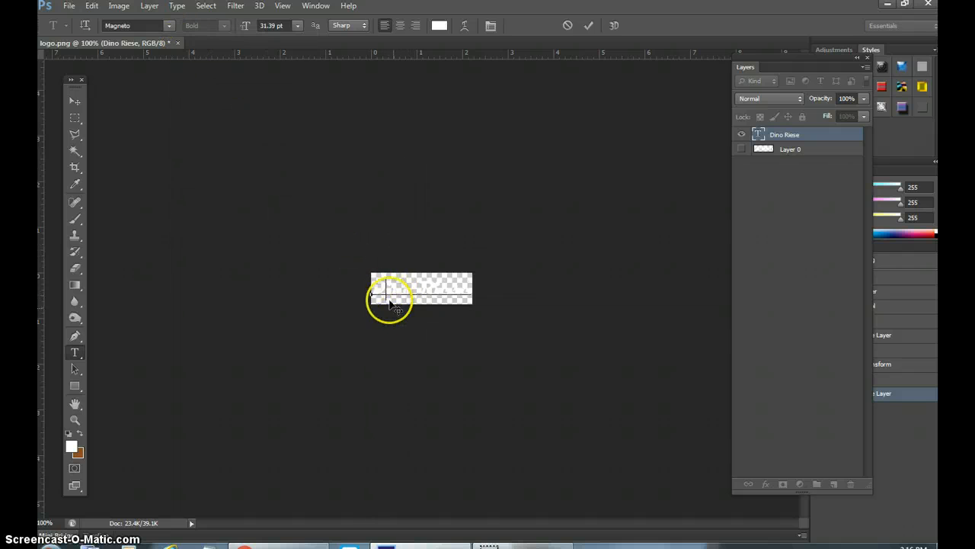
left_click_drag(385, 286, 373, 287)
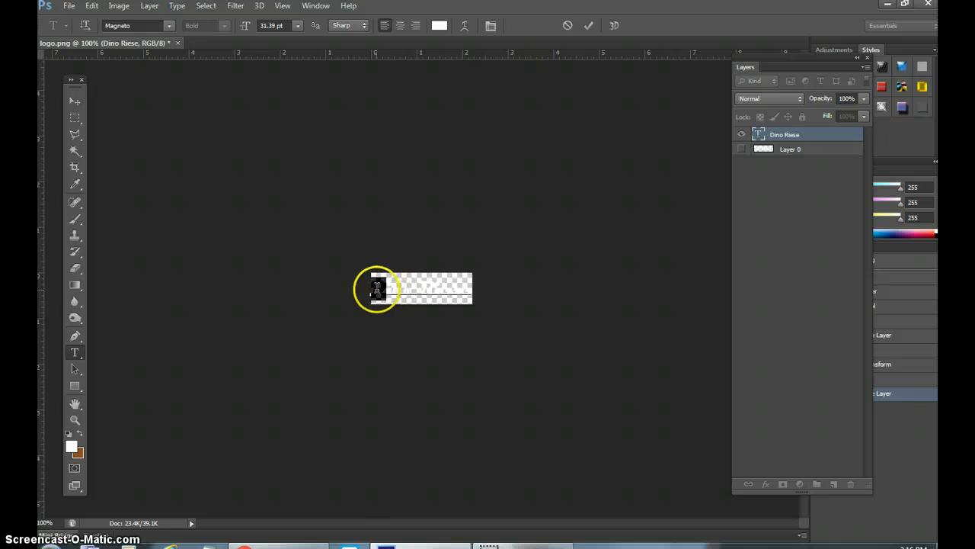
left_click(73, 449)
left_click(496, 196)
left_click(432, 139)
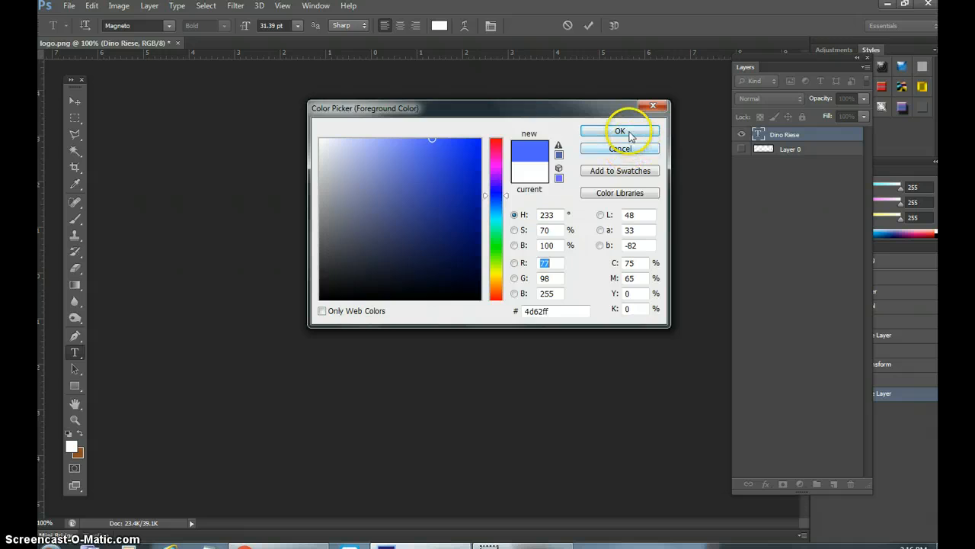
left_click(631, 130)
left_click(74, 103)
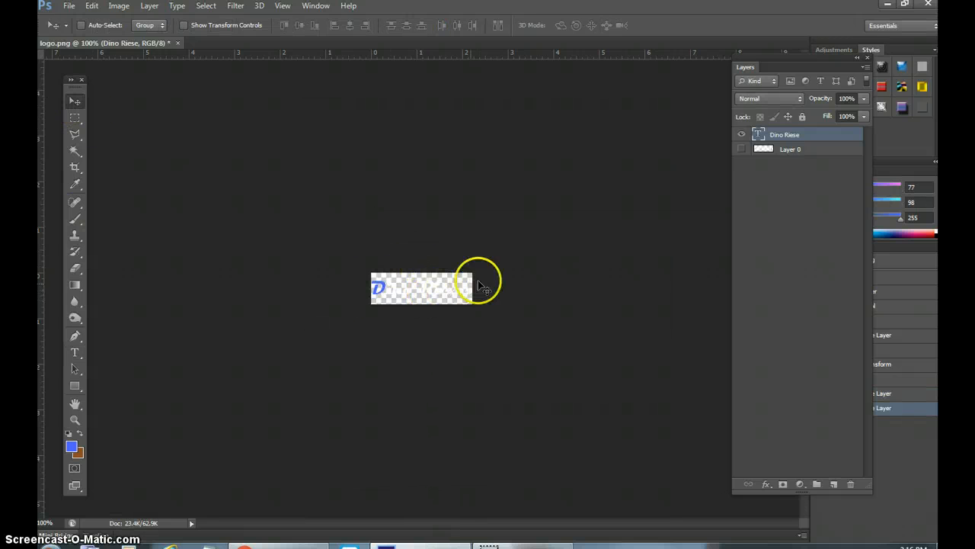
Step: Apply the same blue 4d62ff to the first letter of the last name
left_click(75, 352)
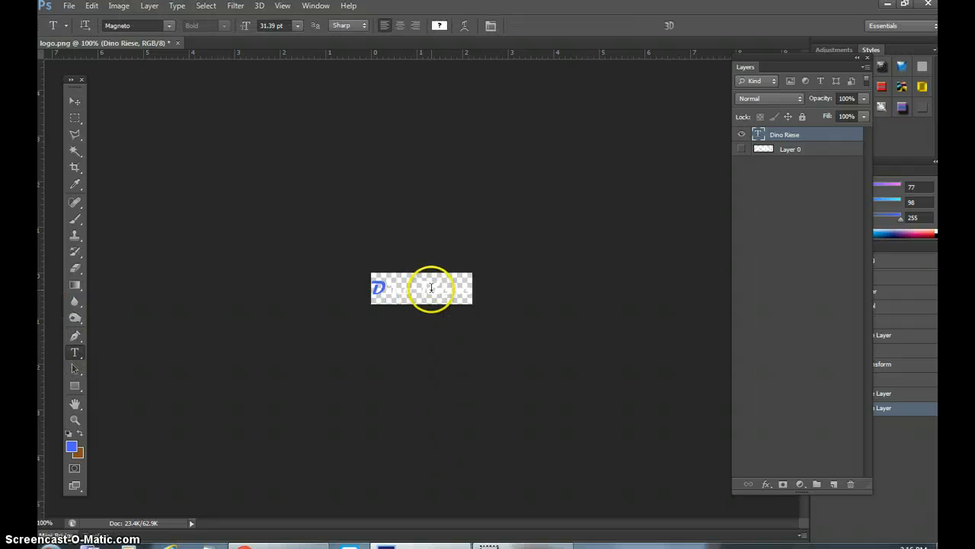
left_click(429, 287)
left_click(72, 446)
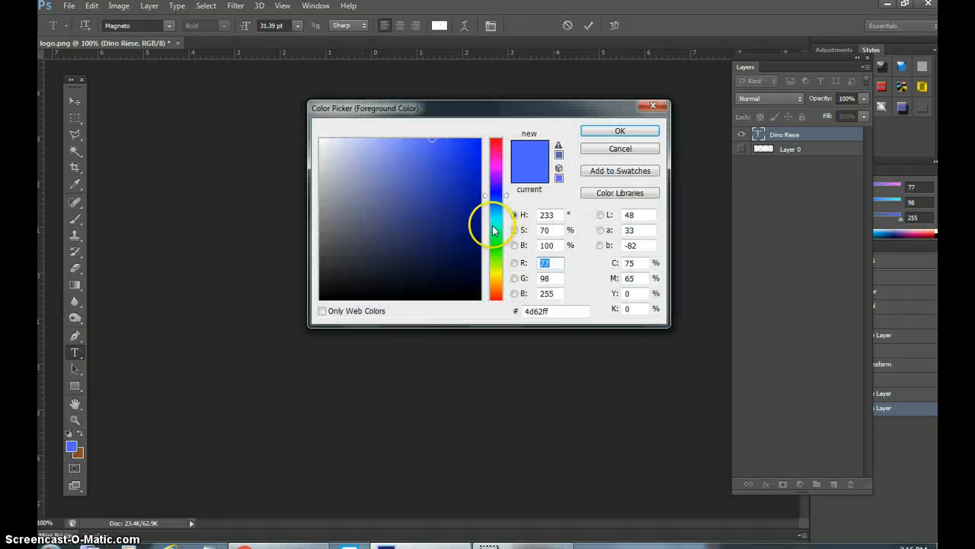
left_click(621, 131)
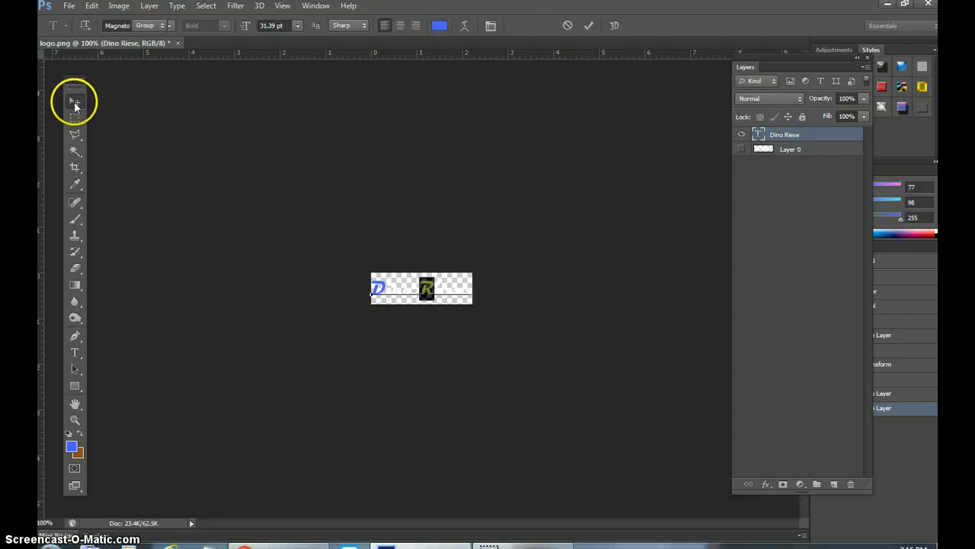
left_click(74, 101)
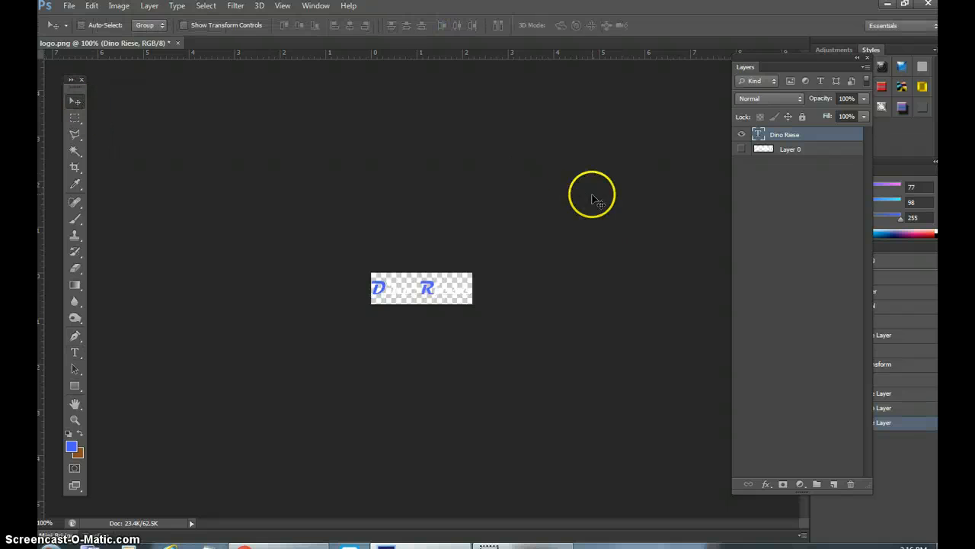
Step: Start a Save for Web export of the logo and choose PNG as the file format
left_click(69, 6)
left_click(96, 181)
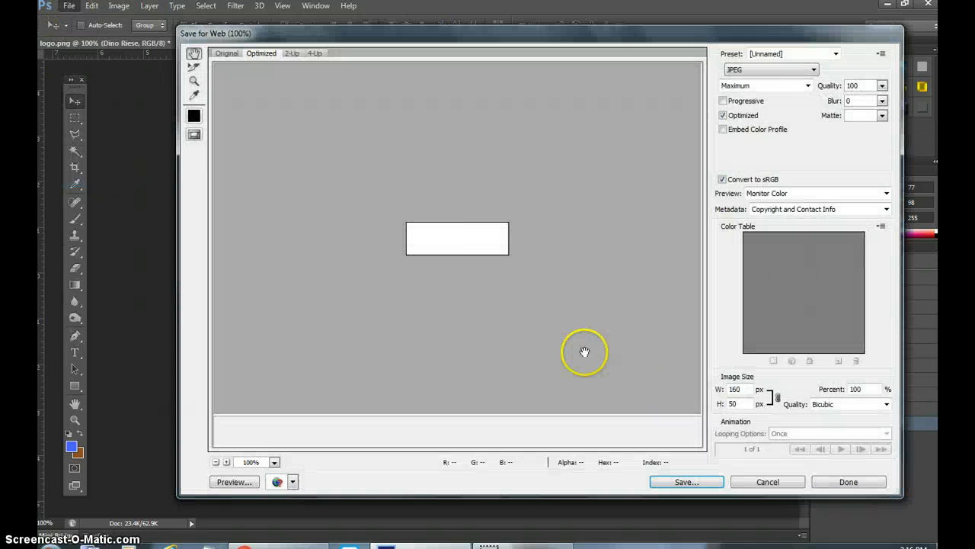
left_click(814, 70)
left_click(765, 100)
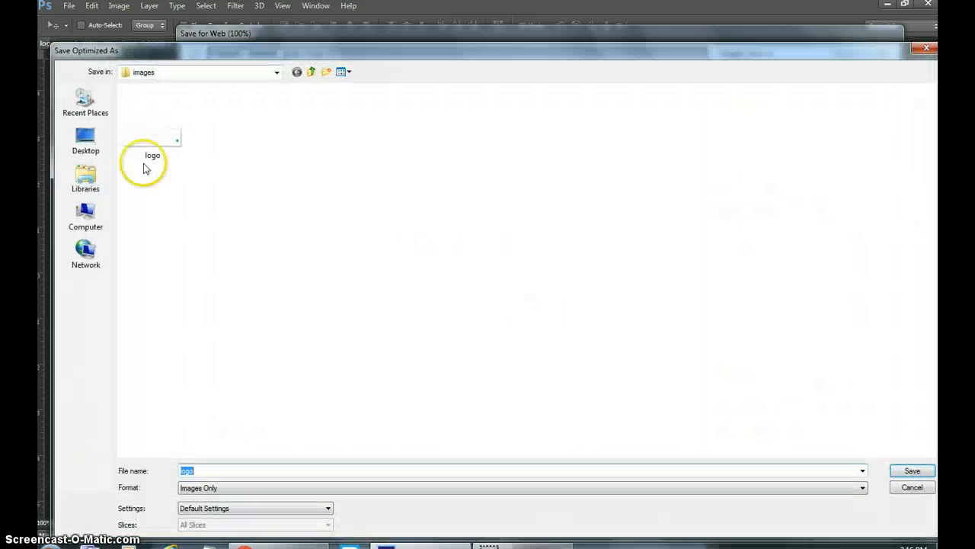
Step: Save the exported logo as logo.png in the images folder of Default - one page responsive, replacing the existing file
left_click(313, 72)
left_click(313, 73)
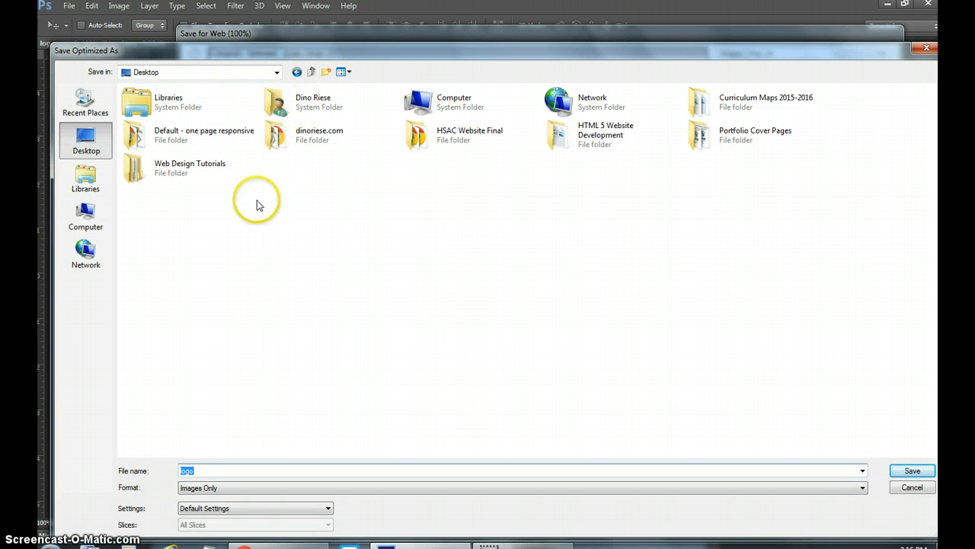
double_click(164, 136)
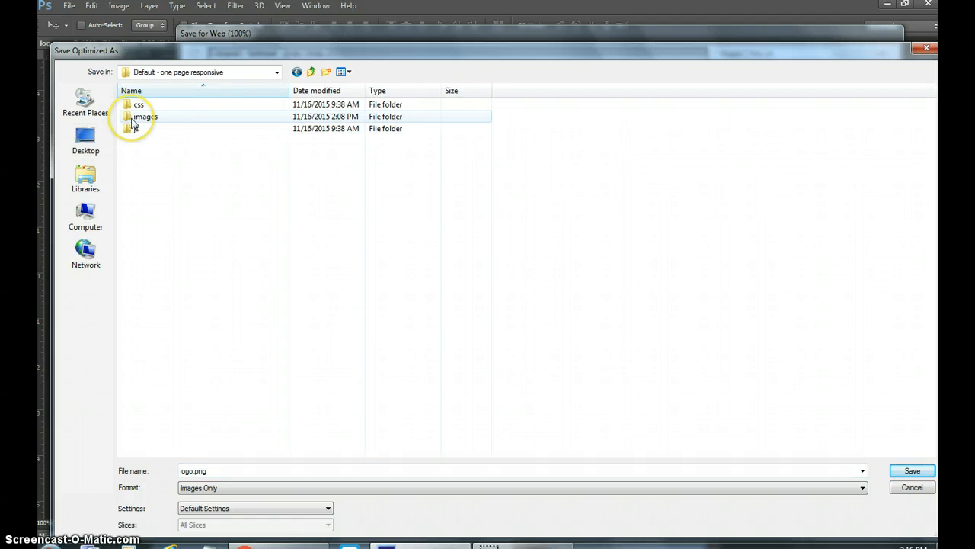
double_click(133, 118)
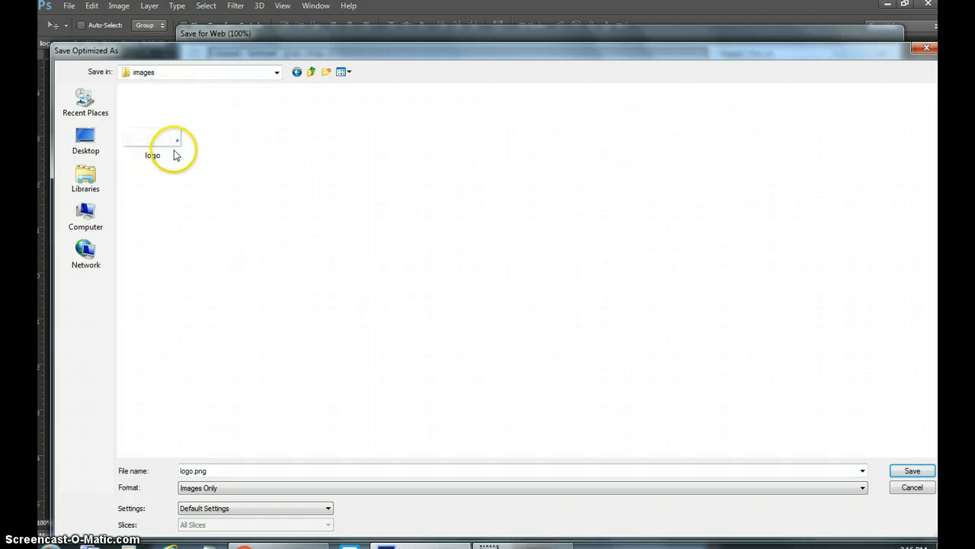
left_click(156, 143)
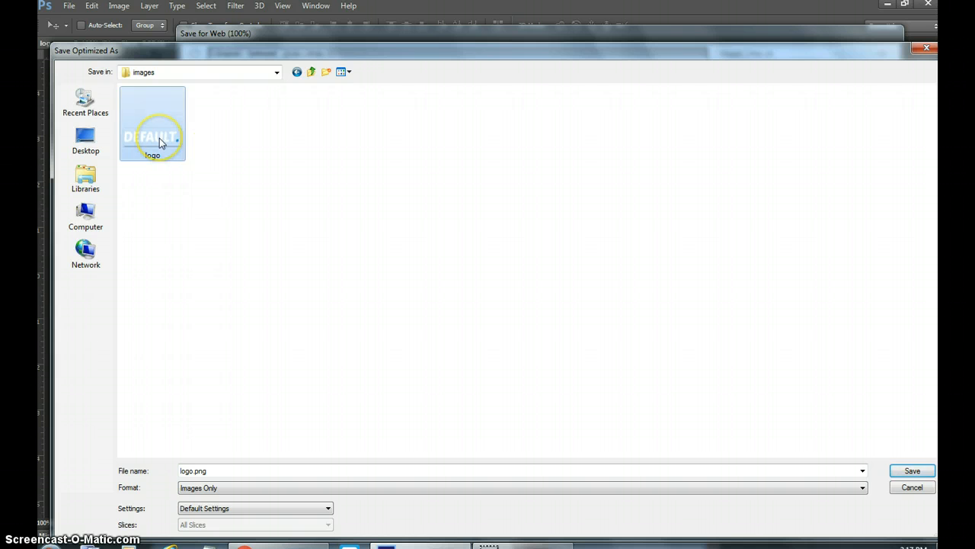
left_click(924, 473)
left_click(573, 286)
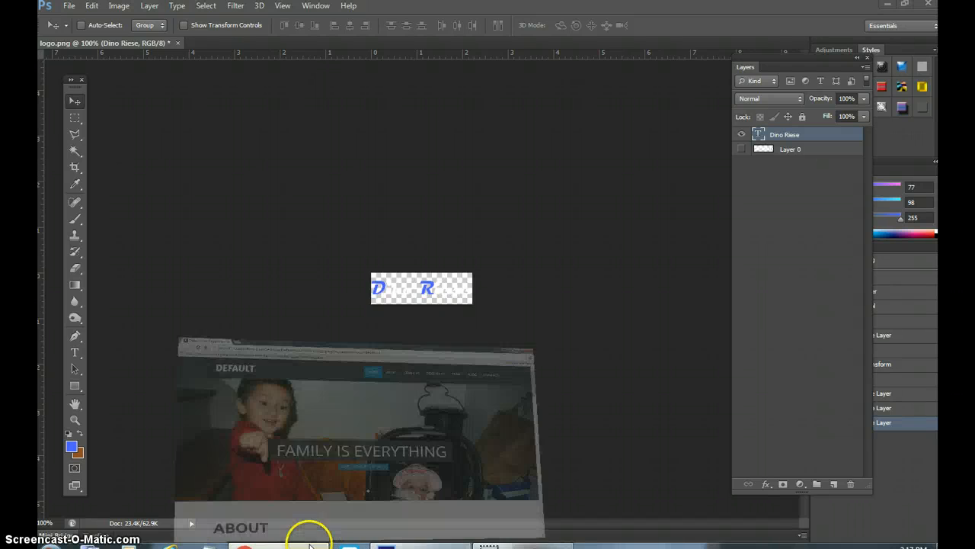
Step: Switch to Chrome and reload the website's index.html page to check the new logo in the header
left_click(315, 446)
left_click(81, 25)
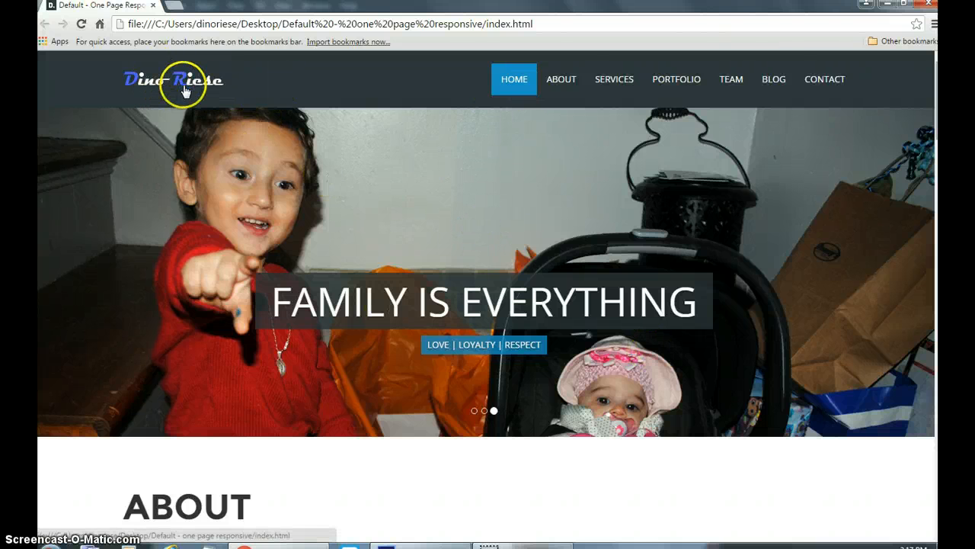
left_click(888, 6)
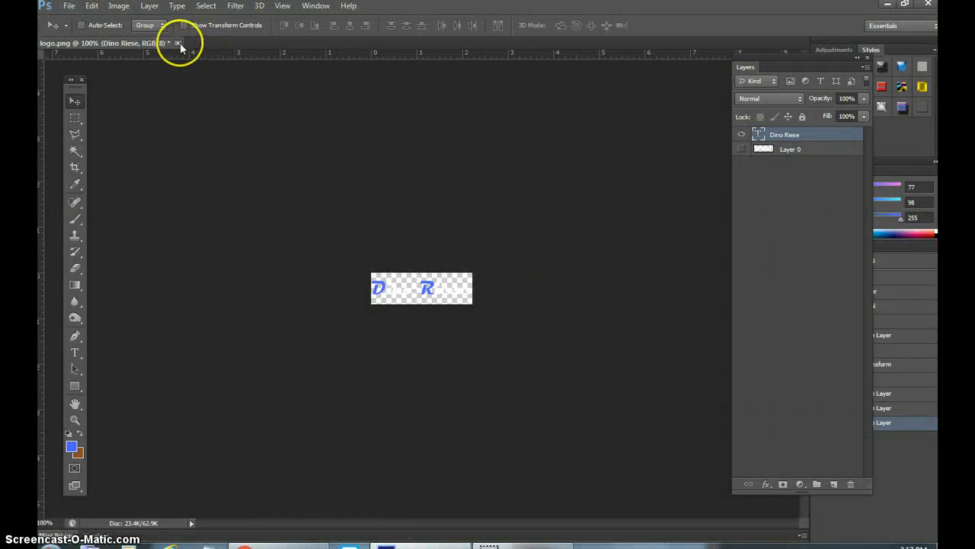
Step: Switch to Brackets and bring up index.html from the Default - one page responsive project
left_click(889, 6)
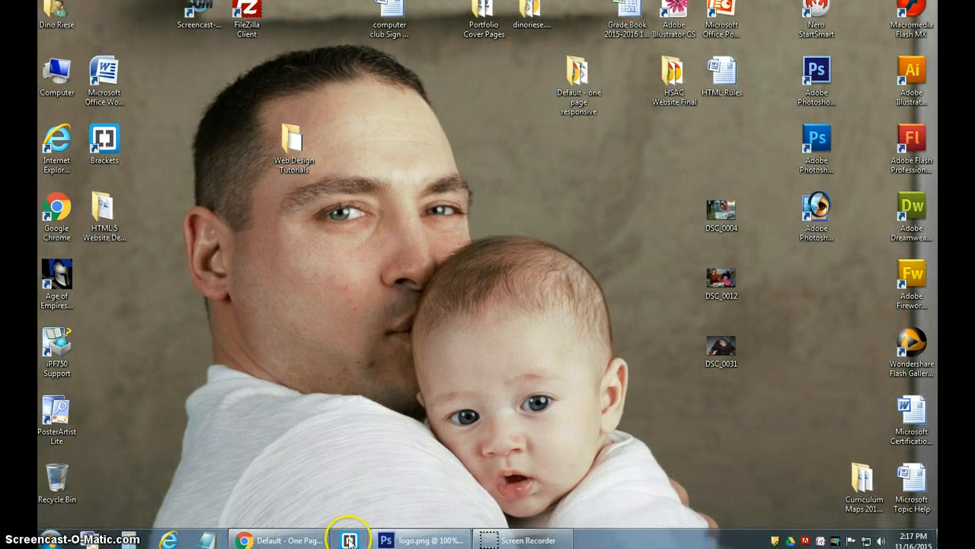
left_click(349, 540)
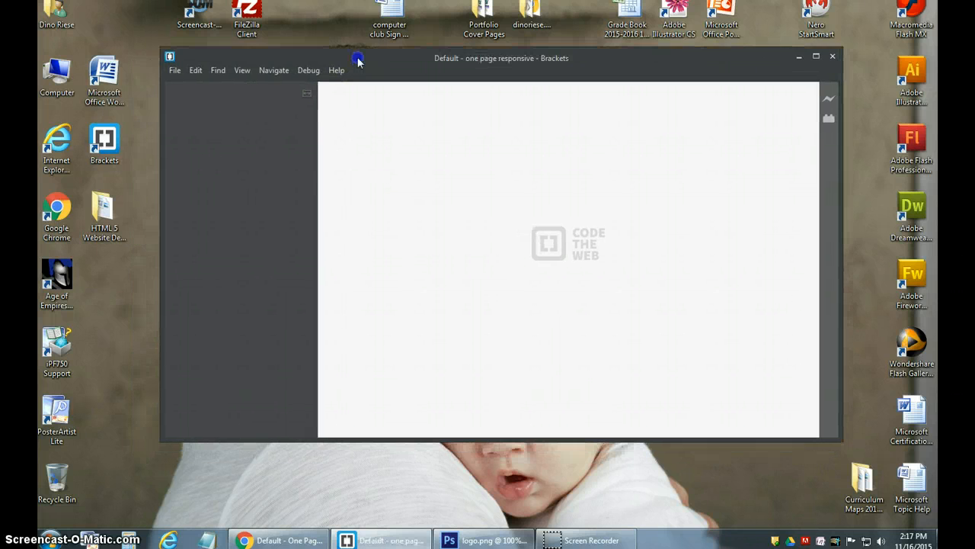
left_click(215, 106)
left_click(385, 110)
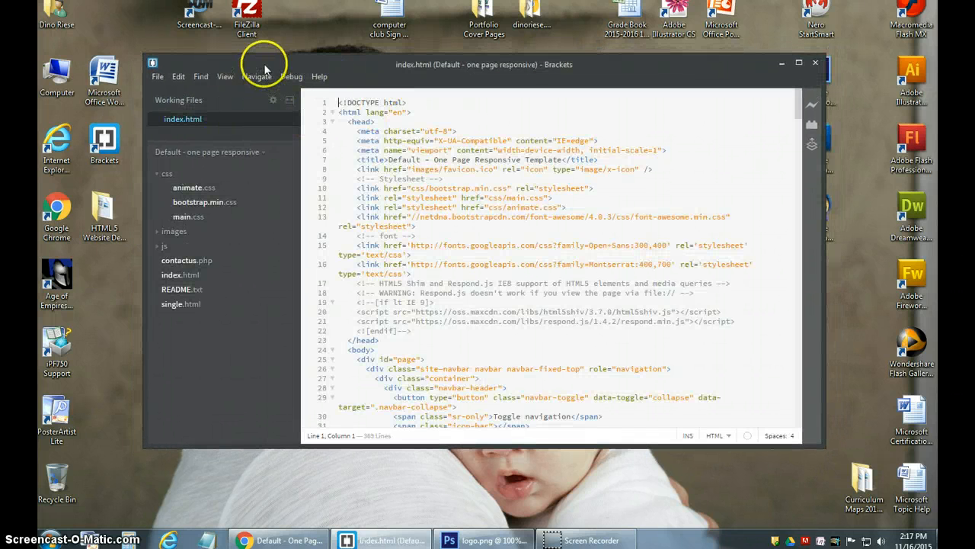
Step: Search index.html for "logo" and preview the images/logo.png file referenced in the navbar-brand link on line 35
left_click_drag(263, 64, 223, 114)
left_click_drag(568, 82, 539, 210)
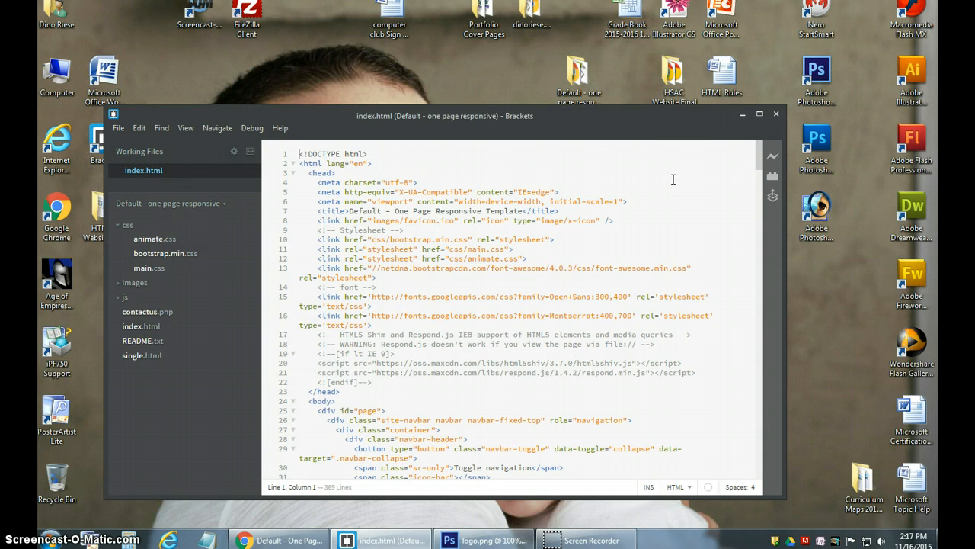
key("ctrl+f")
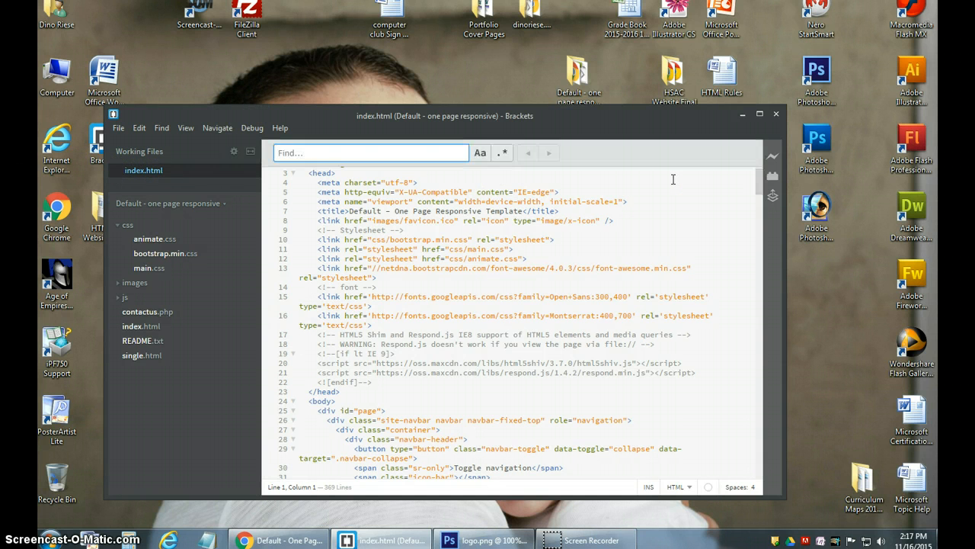
type("logo")
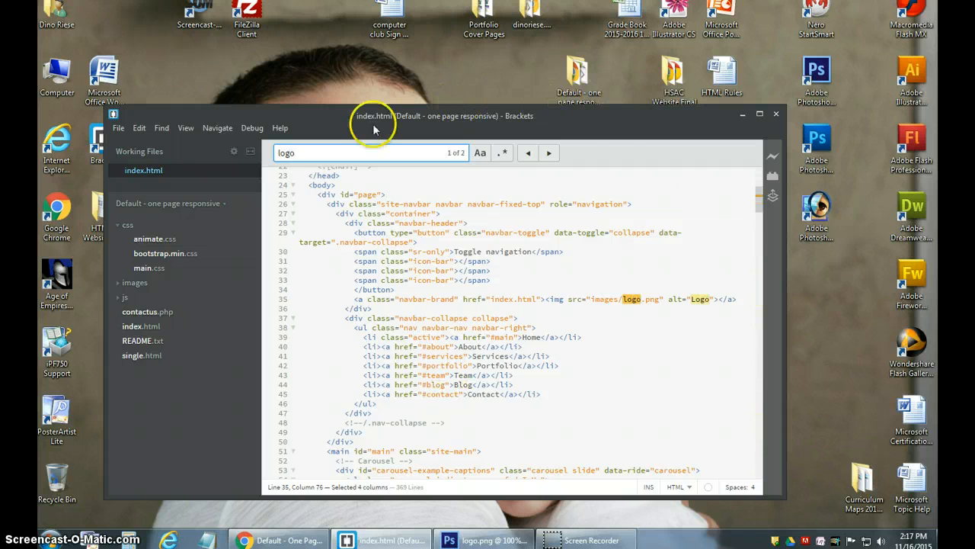
scroll(707, 233, "up", 3)
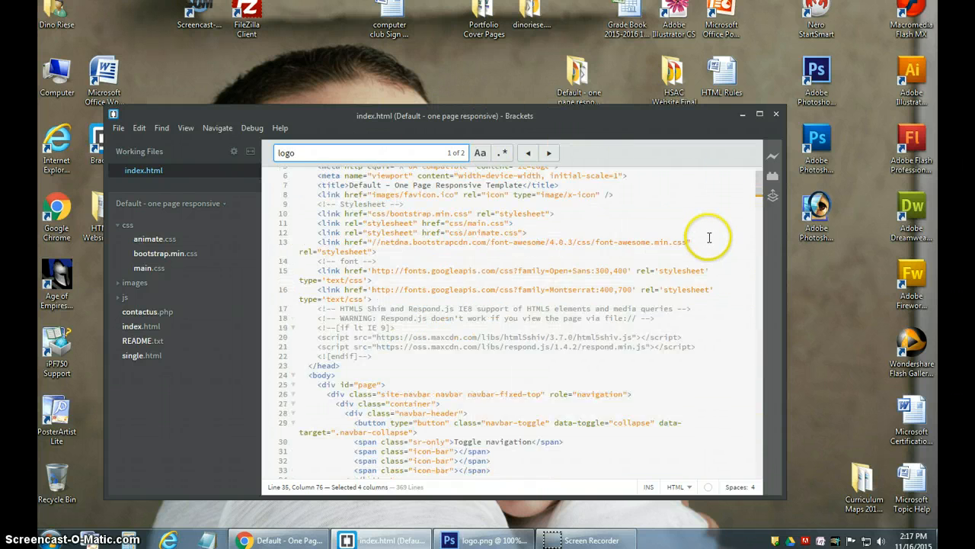
scroll(709, 238, "down", 1)
mouse_move(642, 352)
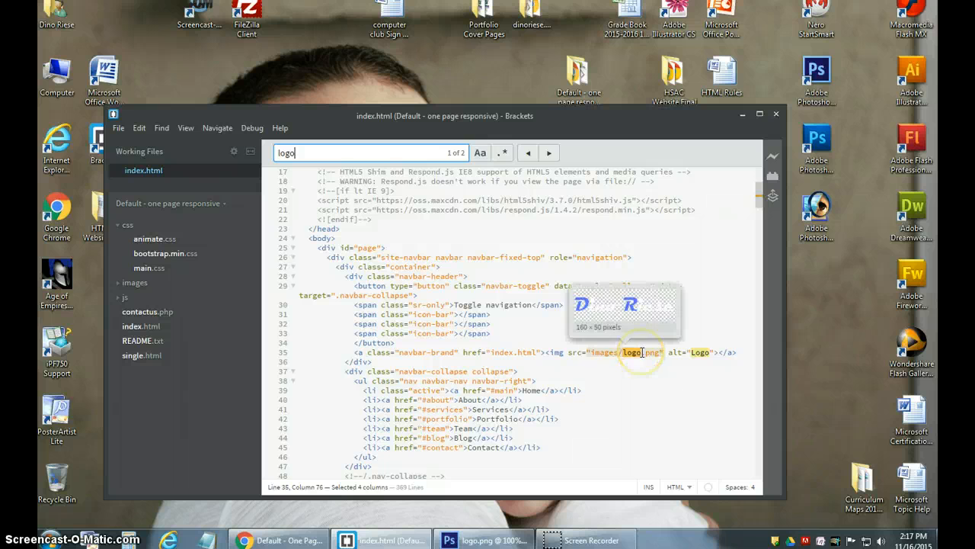
left_click(651, 397)
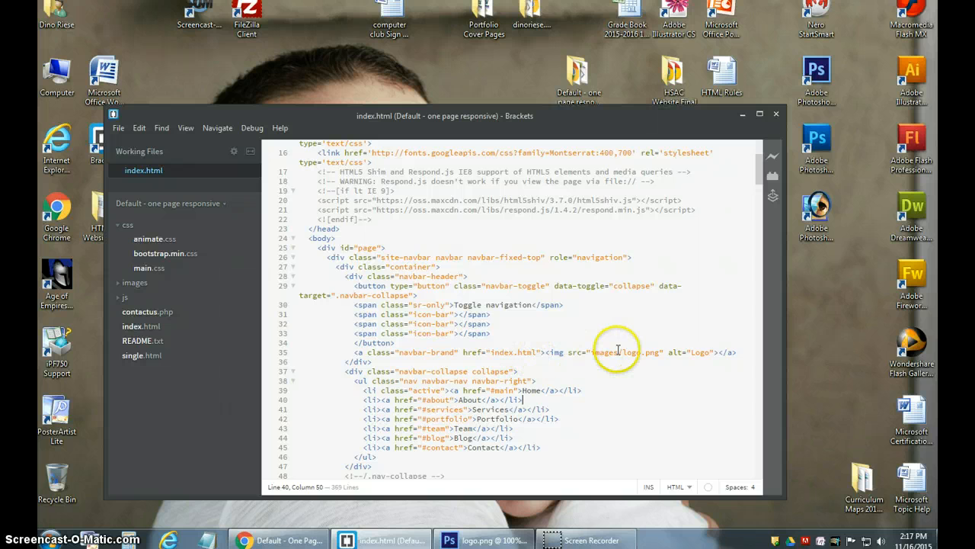
mouse_move(626, 352)
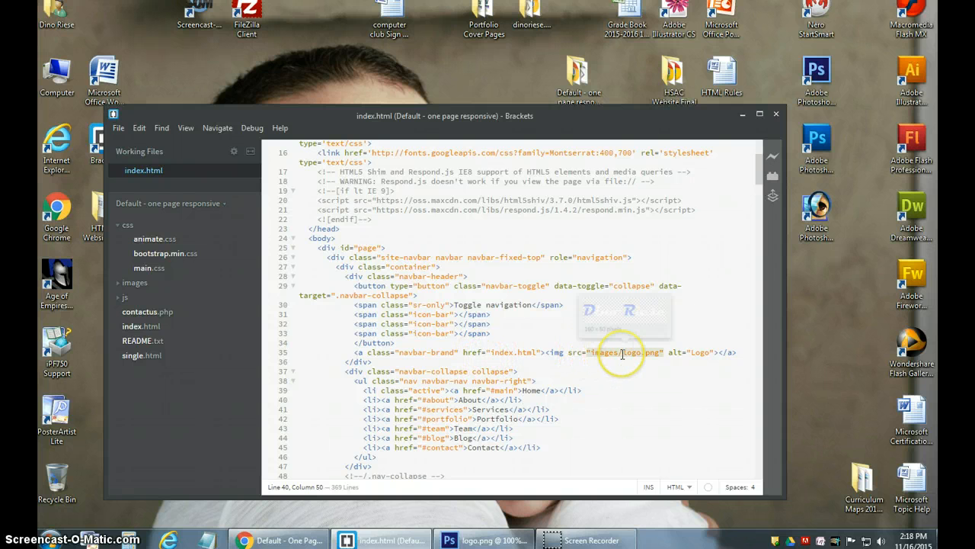
Step: Switch to Chrome, go to the page's Blog section, and use the header logo to return to the home view
left_click(306, 539)
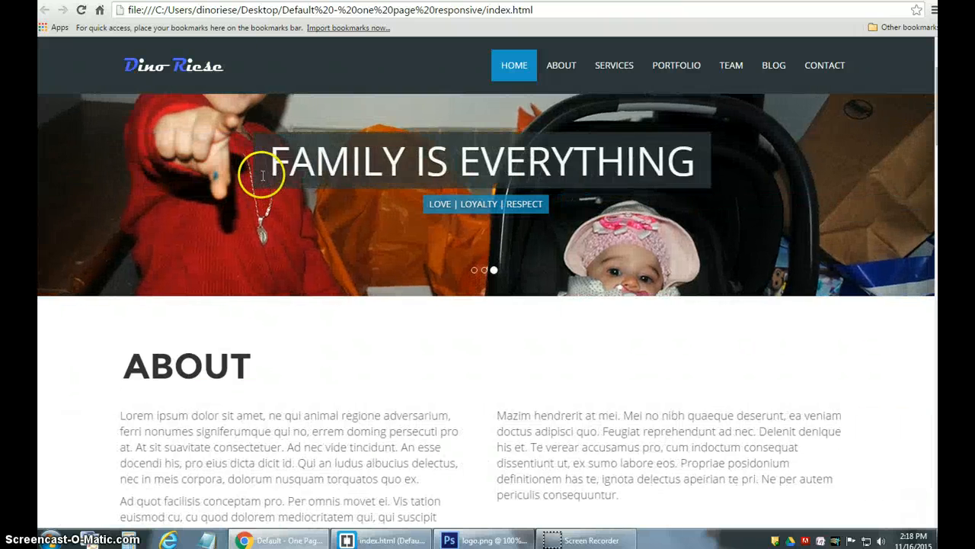
scroll(262, 175, "down", 15)
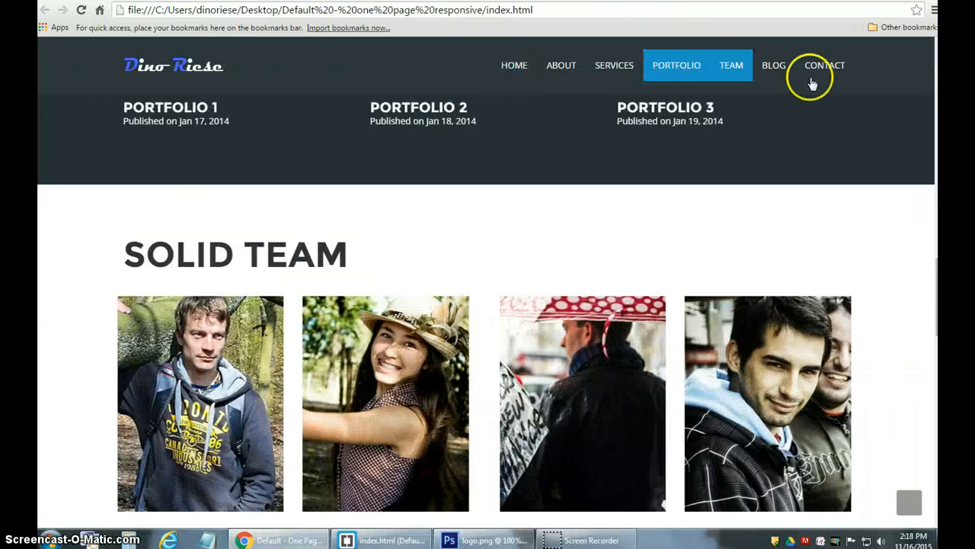
left_click(775, 67)
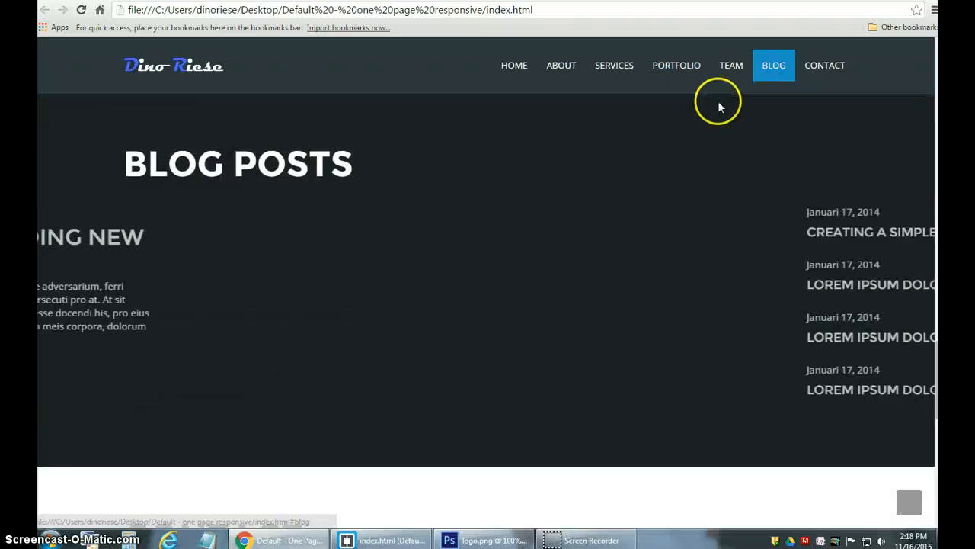
left_click(173, 70)
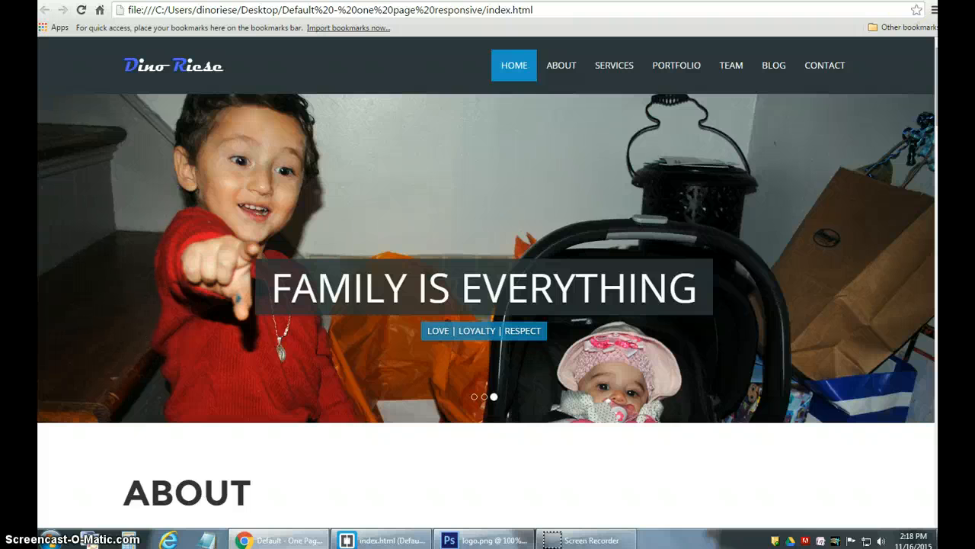
Step: Narrow the Chrome window to phone width, try the collapsed navigation menu and logo link, and return the page to full-screen size
left_click(899, 1)
left_click_drag(894, 110, 244, 113)
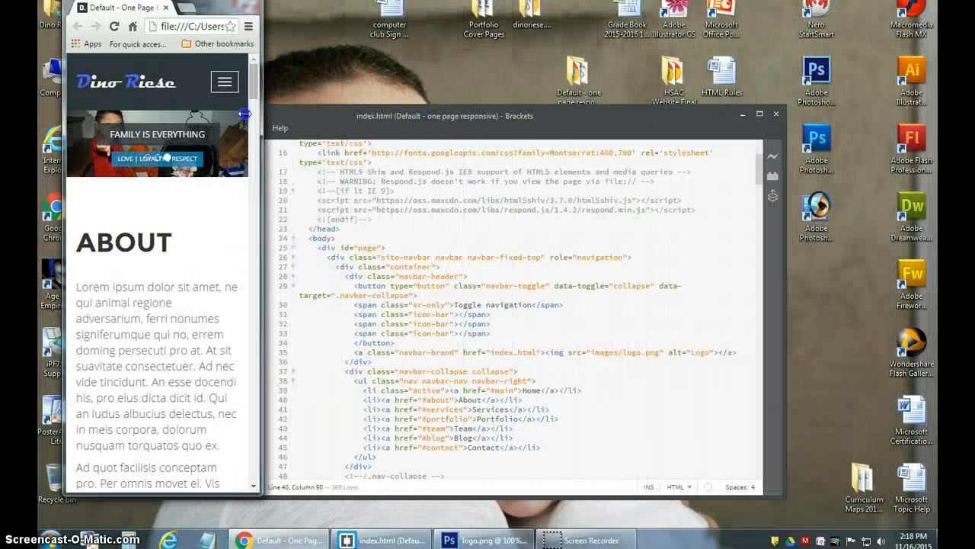
left_click_drag(213, 8, 417, 47)
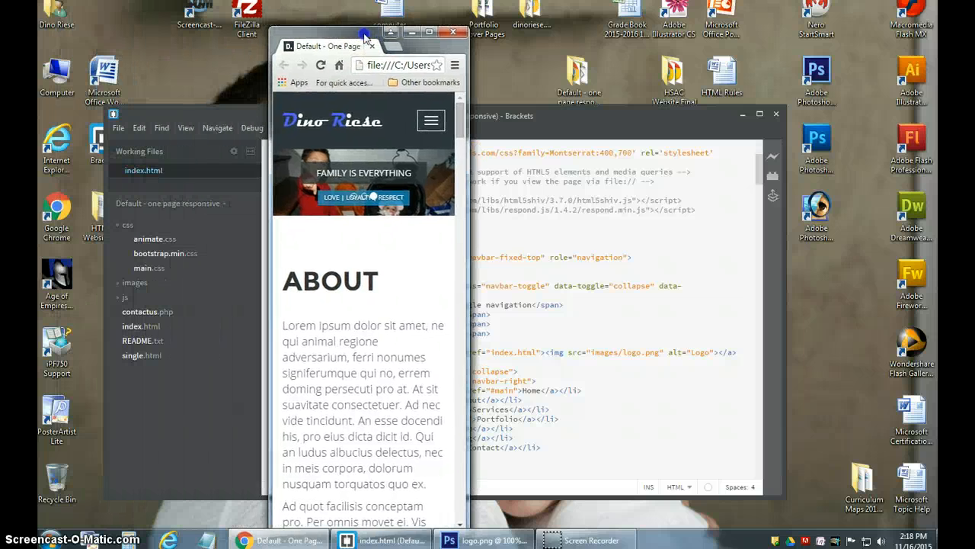
left_click(429, 122)
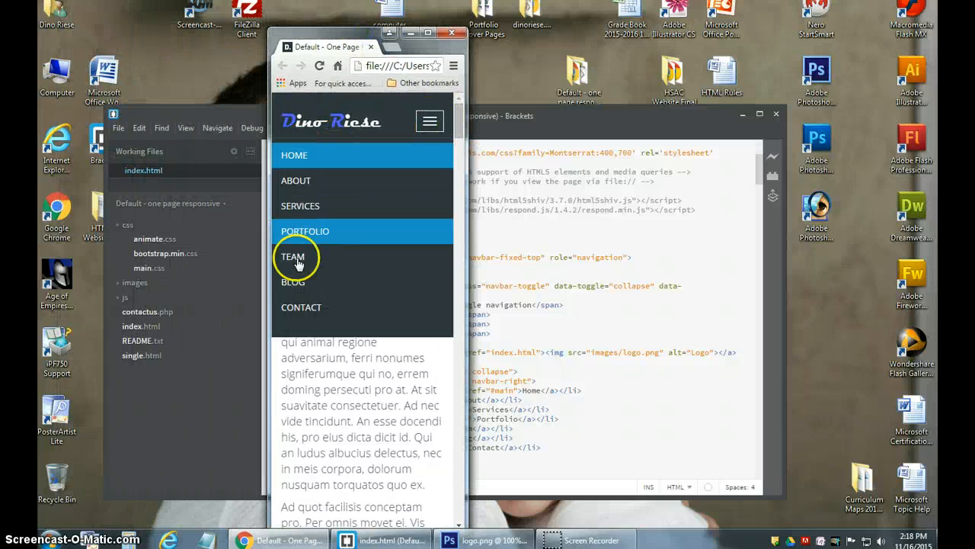
left_click(318, 124)
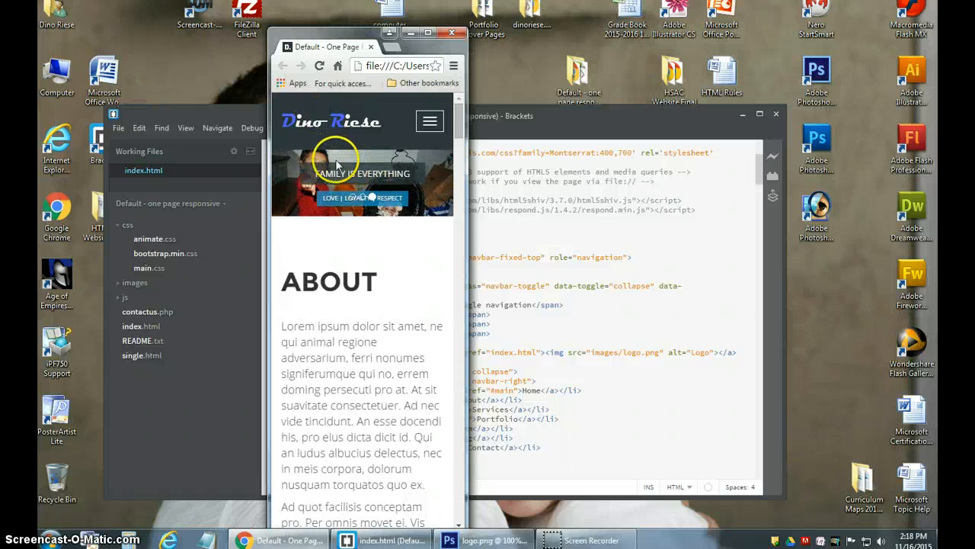
left_click(574, 118)
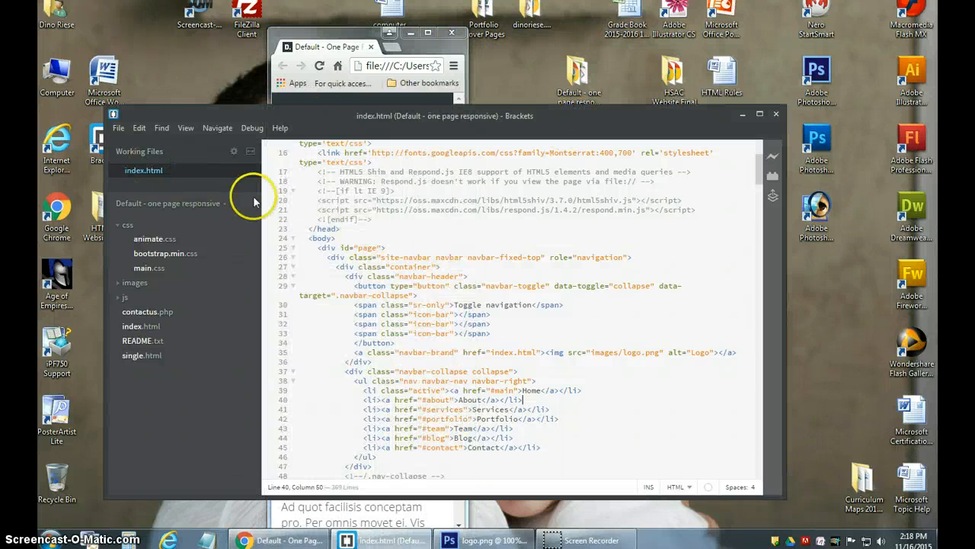
left_click(428, 35)
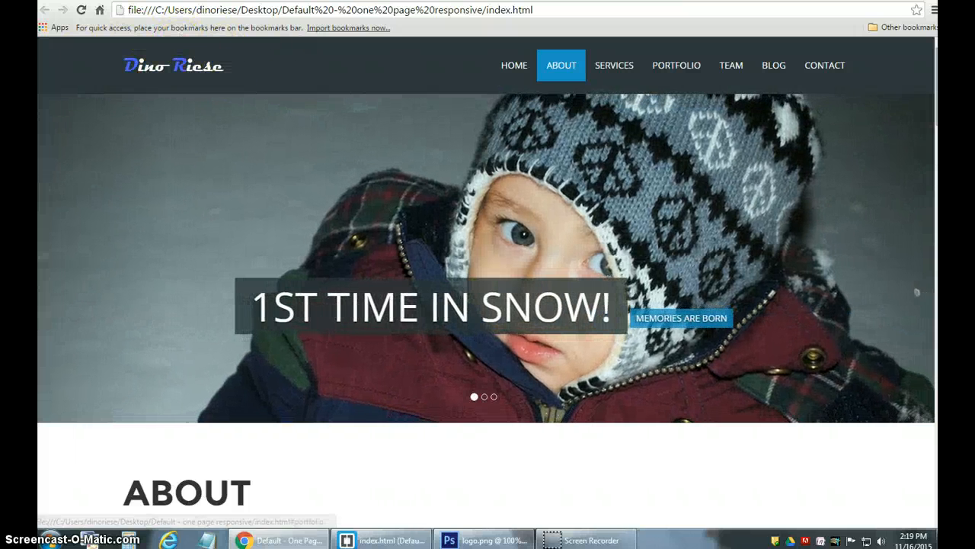
Step: Shrink the page to phone width again, expand and collapse its navigation menu, and maximize the browser window
left_click(910, 0)
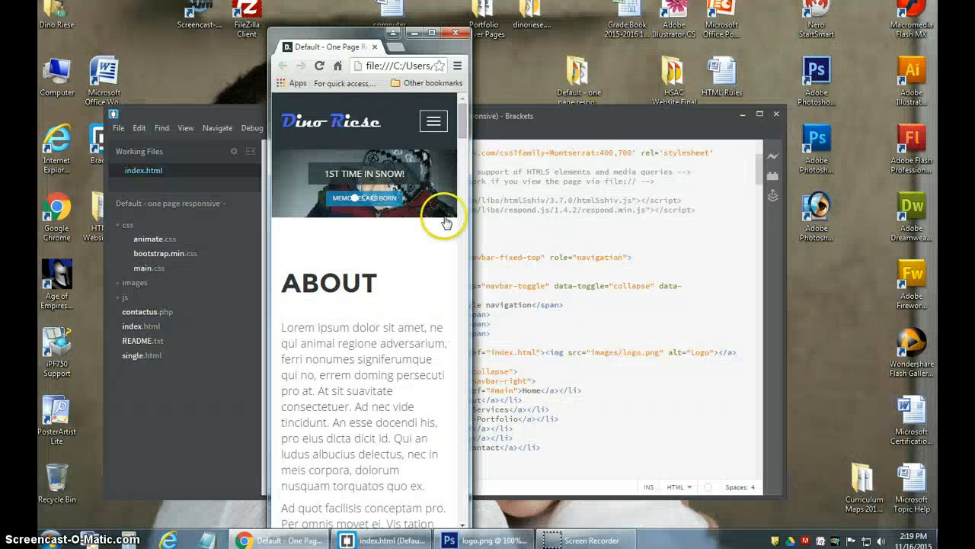
left_click_drag(469, 213, 441, 214)
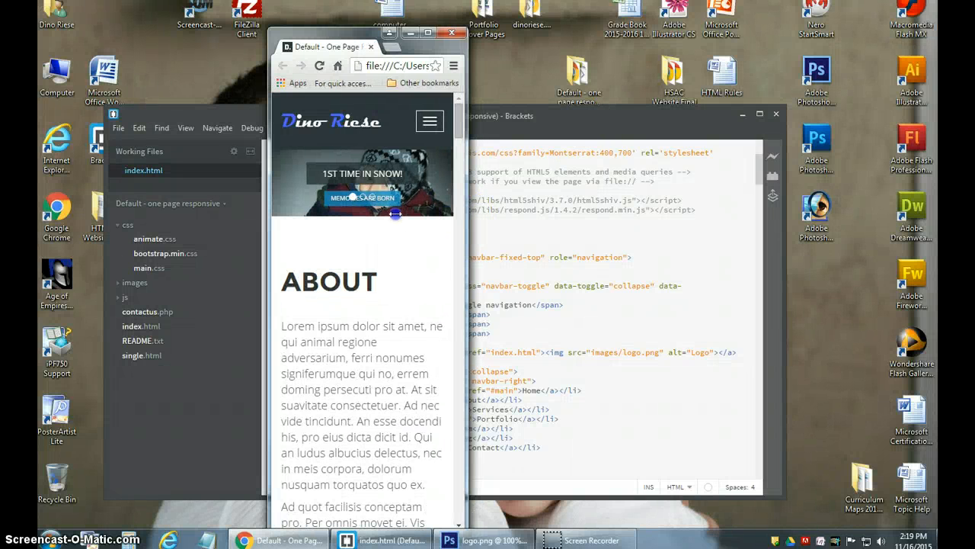
left_click(440, 130)
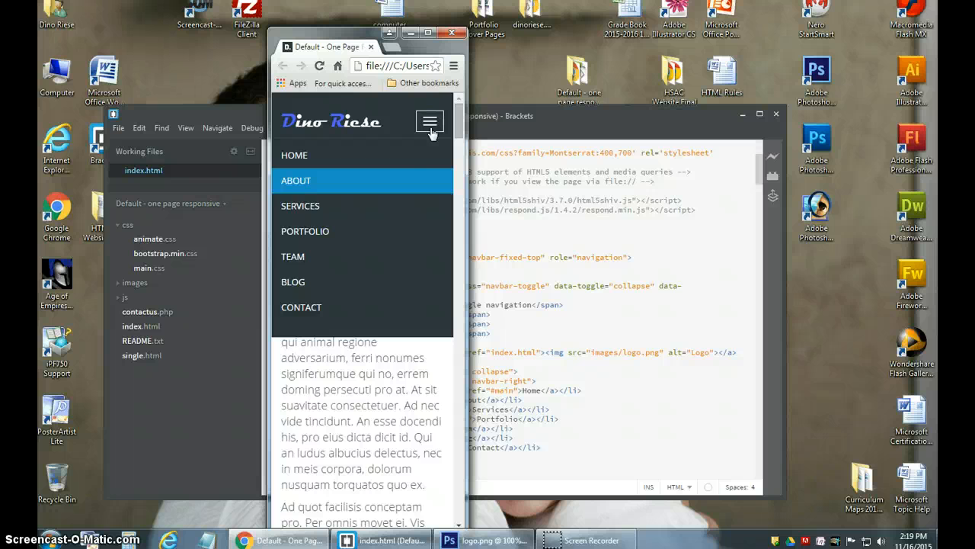
left_click(432, 130)
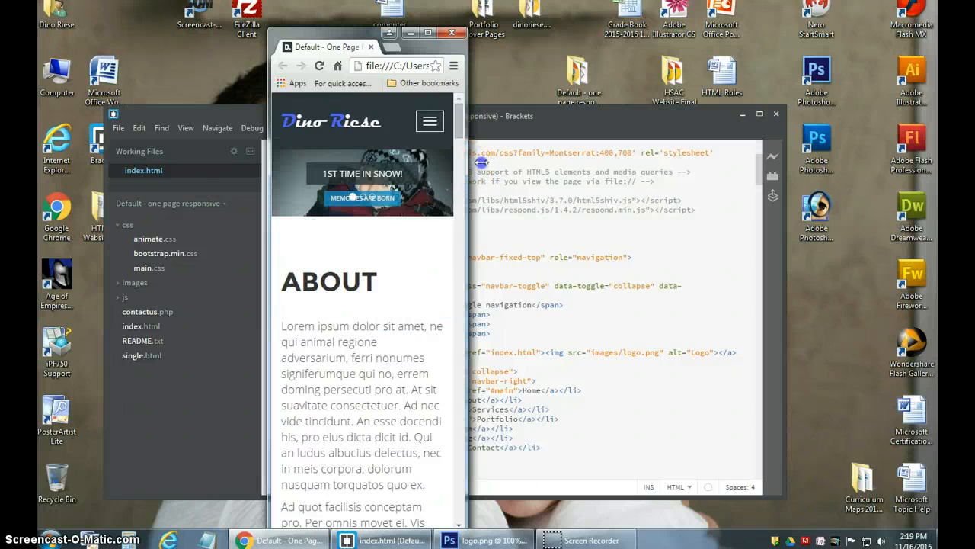
left_click_drag(481, 162, 629, 161)
left_click(587, 31)
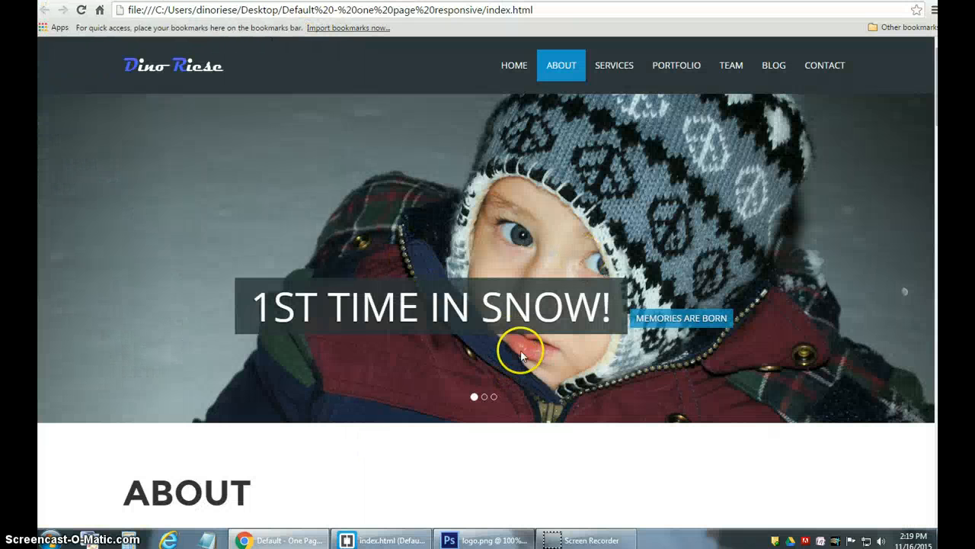